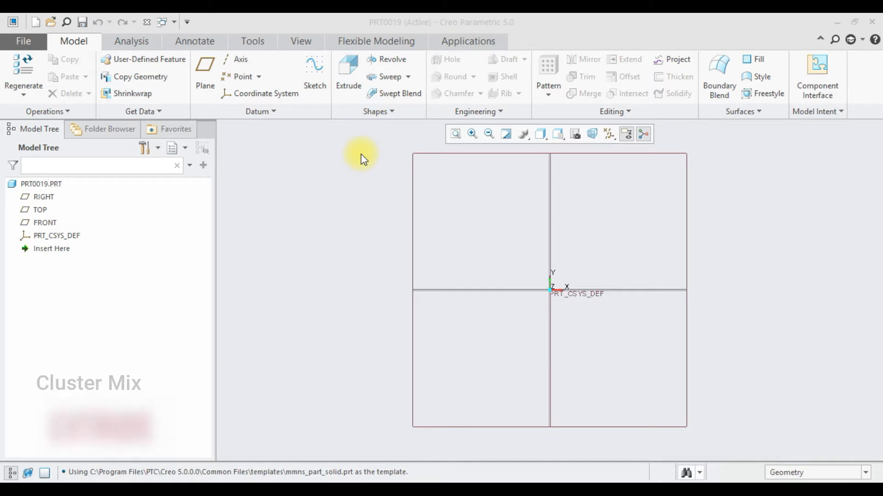
Start an Extrude feature and open a new datum sketch for it on the FRONT plane
{"action": "left_click", "coordinate": [349, 92]}
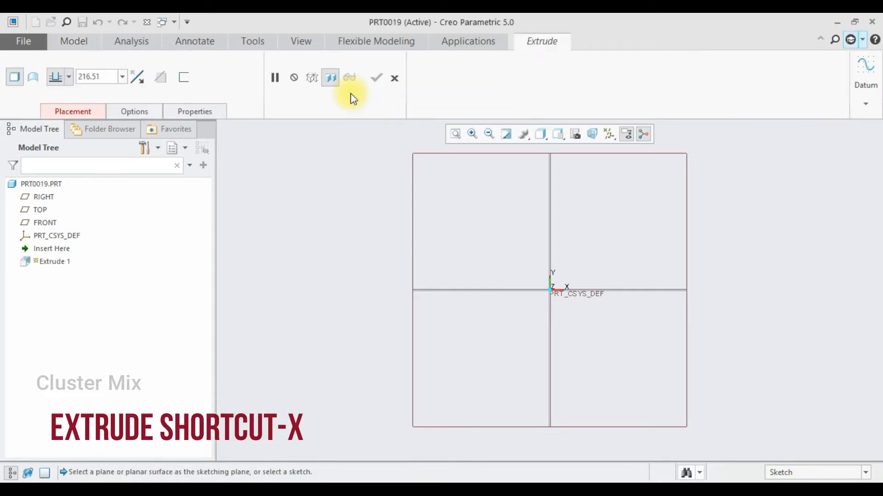
{"action": "left_click", "coordinate": [86, 110]}
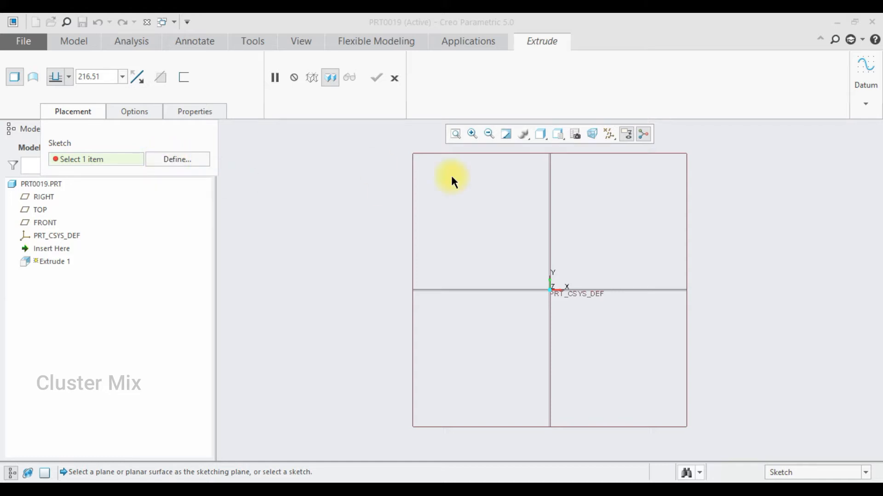
{"action": "left_click", "coordinate": [865, 105]}
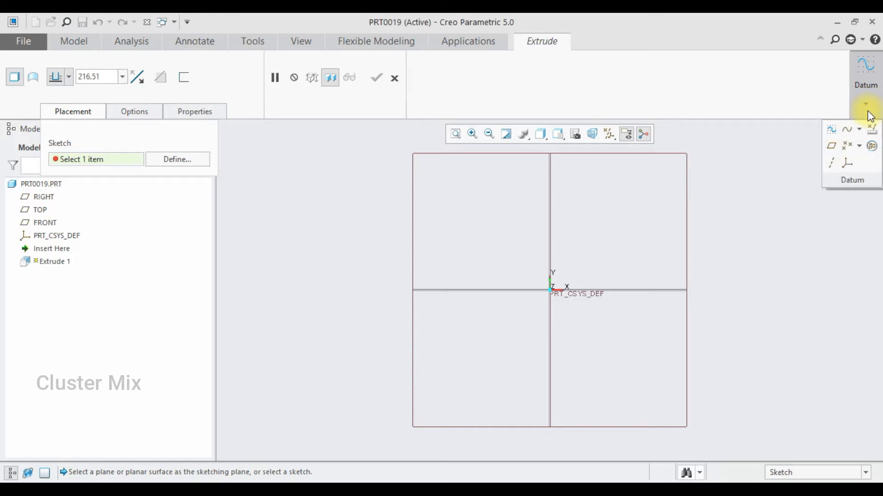
{"action": "left_click", "coordinate": [832, 129]}
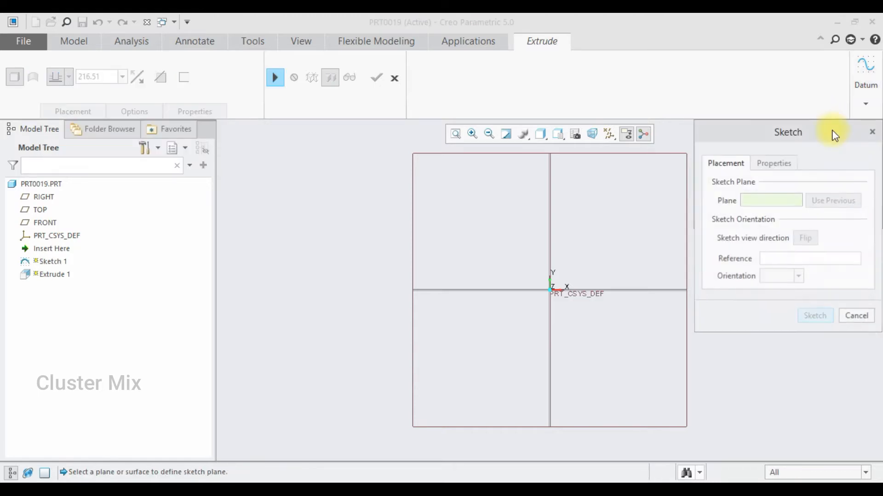
{"action": "key", "text": "ctrl+d"}
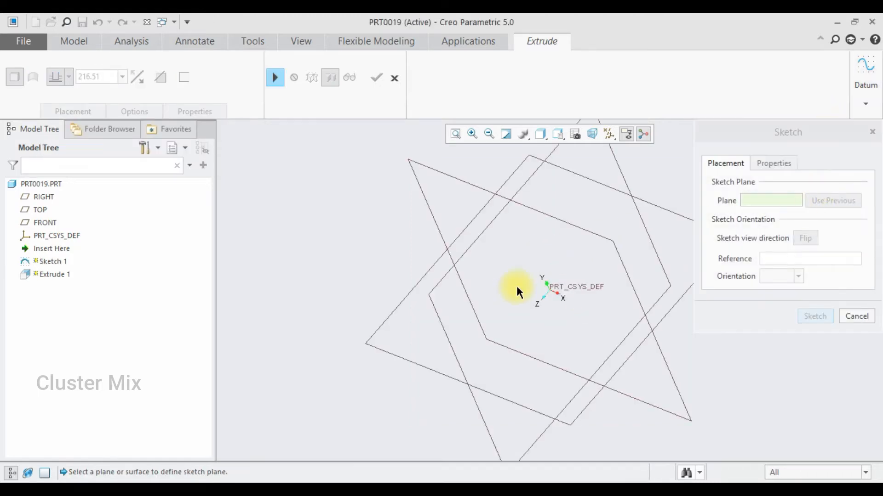
{"action": "left_click", "coordinate": [536, 213]}
{"action": "left_click", "coordinate": [813, 318]}
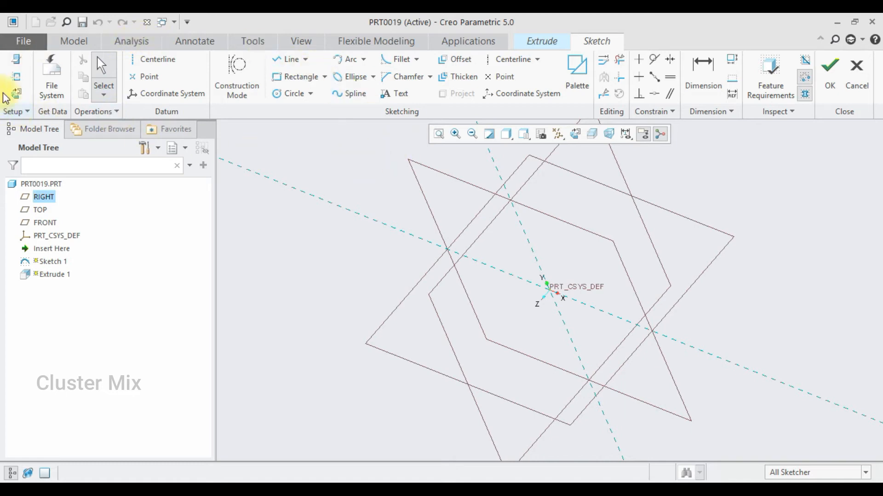
Sketch a closed profile about 185 mm high with two rectangular slots in its upper edge, finish the sketch and resume the extrusion
{"action": "left_click", "coordinate": [16, 94]}
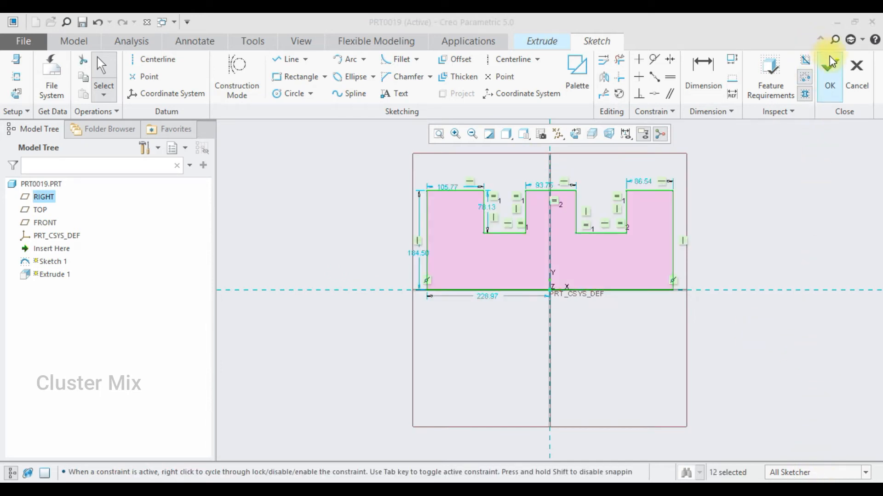
{"action": "left_click", "coordinate": [829, 67]}
{"action": "mouse_move", "coordinate": [806, 282]}
{"action": "middle_mouse_down"}
{"action": "mouse_move", "coordinate": [770, 327]}
{"action": "mouse_move", "coordinate": [748, 332]}
{"action": "middle_mouse_up"}
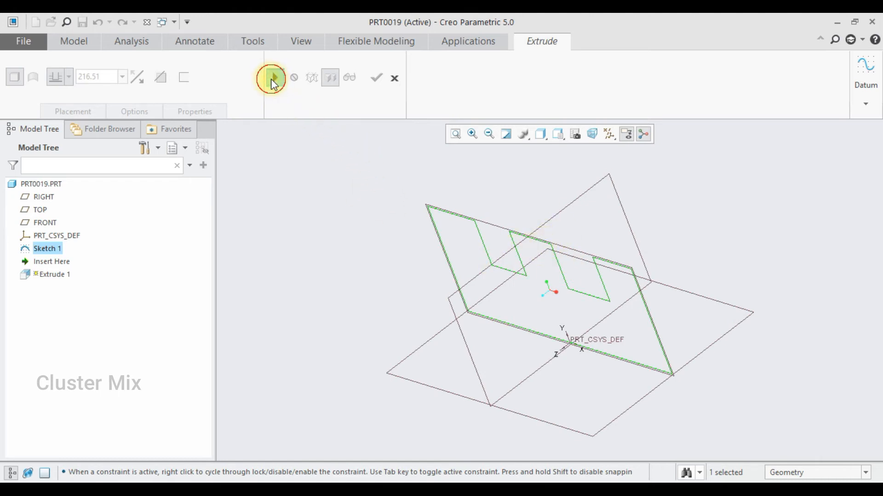
{"action": "left_click", "coordinate": [272, 79]}
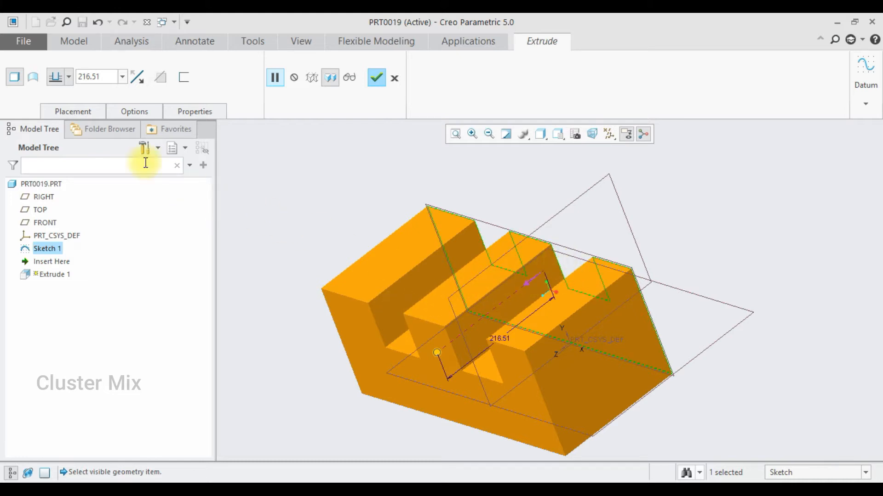
Set the extrusion depth to 200 mm
{"action": "left_click", "coordinate": [104, 75]}
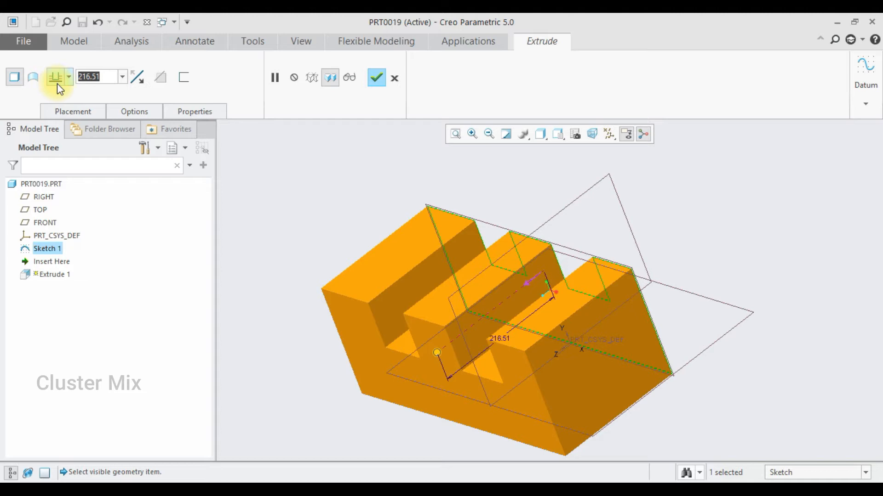
{"action": "type", "text": "200"}
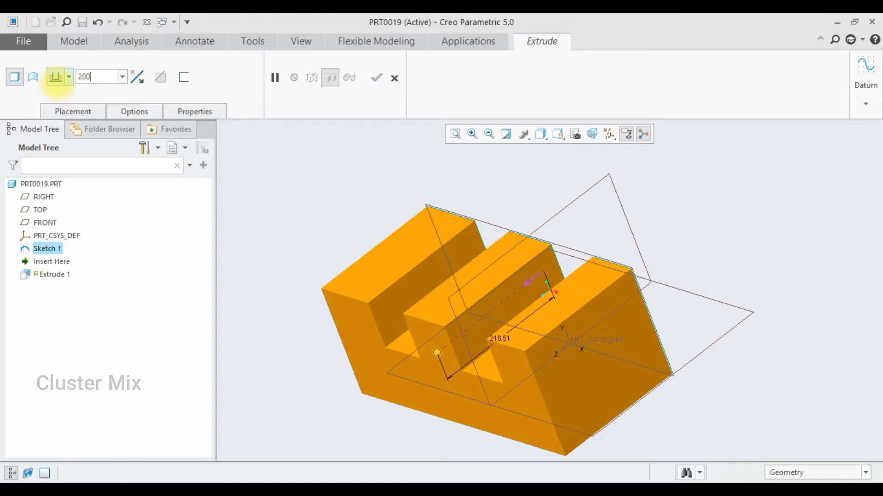
{"action": "key", "text": "Return"}
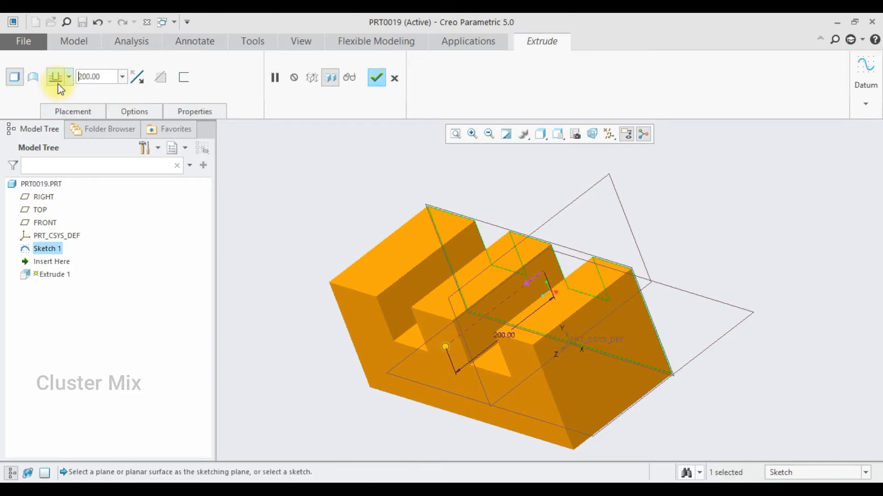
Flip the extrusion direction back and forth, then pull the depth handle to about 90.4 mm on the front side of the sketch
{"action": "left_click", "coordinate": [133, 79]}
{"action": "left_click", "coordinate": [134, 79]}
{"action": "left_click", "coordinate": [134, 79]}
{"action": "left_click", "coordinate": [133, 79]}
{"action": "left_click", "coordinate": [133, 79]}
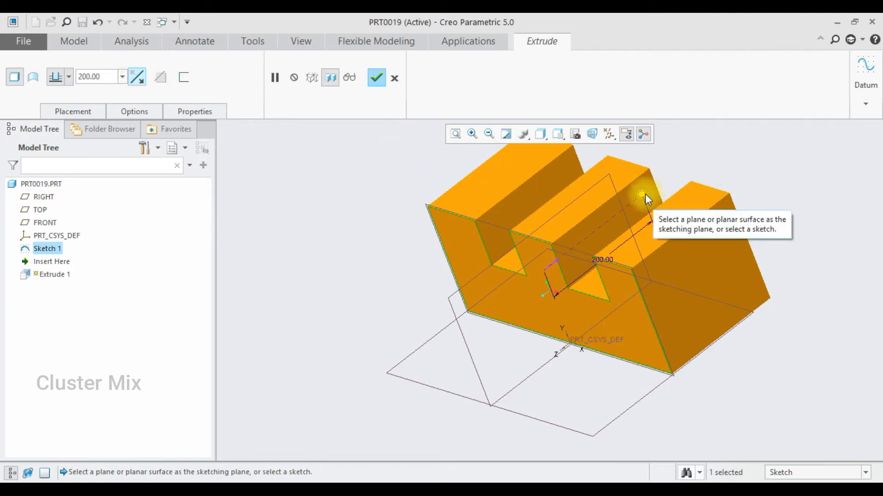
{"action": "mouse_move", "coordinate": [644, 193]}
{"action": "left_mouse_down"}
{"action": "mouse_move", "coordinate": [656, 184]}
{"action": "mouse_move", "coordinate": [616, 251]}
{"action": "mouse_move", "coordinate": [510, 374]}
{"action": "mouse_move", "coordinate": [566, 335]}
{"action": "mouse_move", "coordinate": [476, 404]}
{"action": "mouse_move", "coordinate": [571, 359]}
{"action": "mouse_move", "coordinate": [553, 379]}
{"action": "left_mouse_up"}
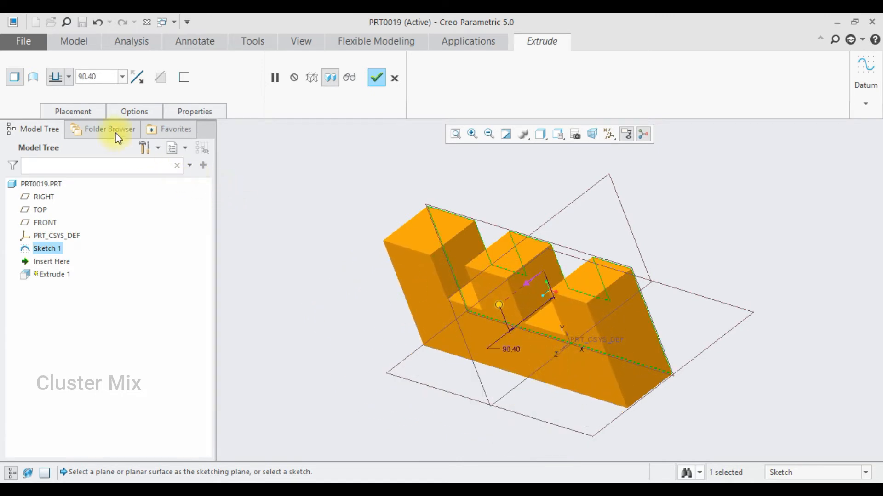
Make the extrusion symmetric about the sketch plane with a total depth of 200 mm
{"action": "left_click", "coordinate": [68, 77]}
{"action": "left_click", "coordinate": [53, 116]}
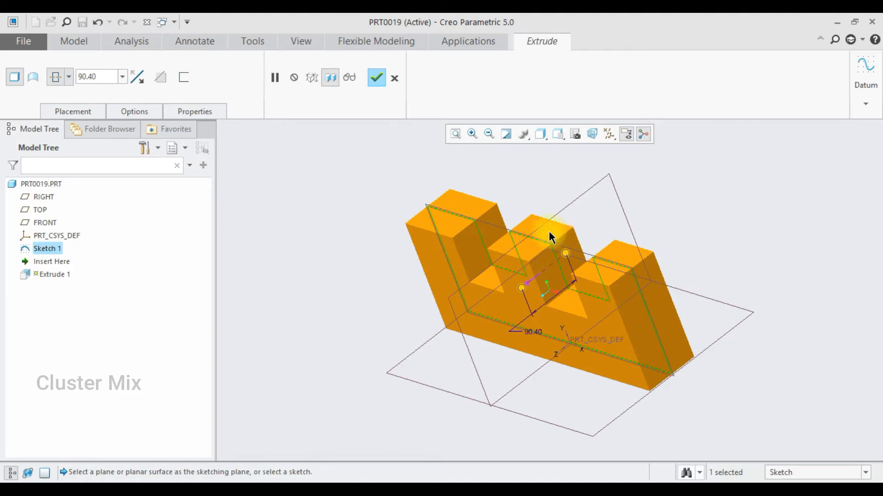
{"action": "left_click", "coordinate": [134, 110]}
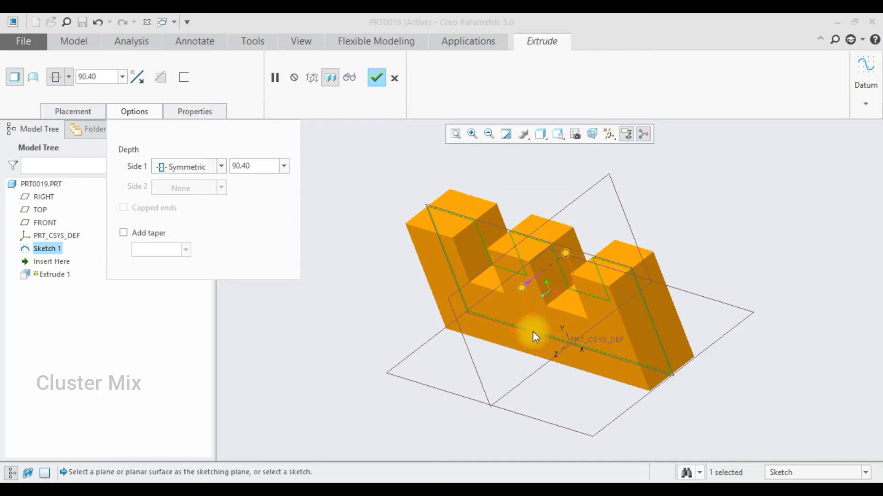
{"action": "left_click_drag", "start_coordinate": [104, 76], "coordinate": [37, 77]}
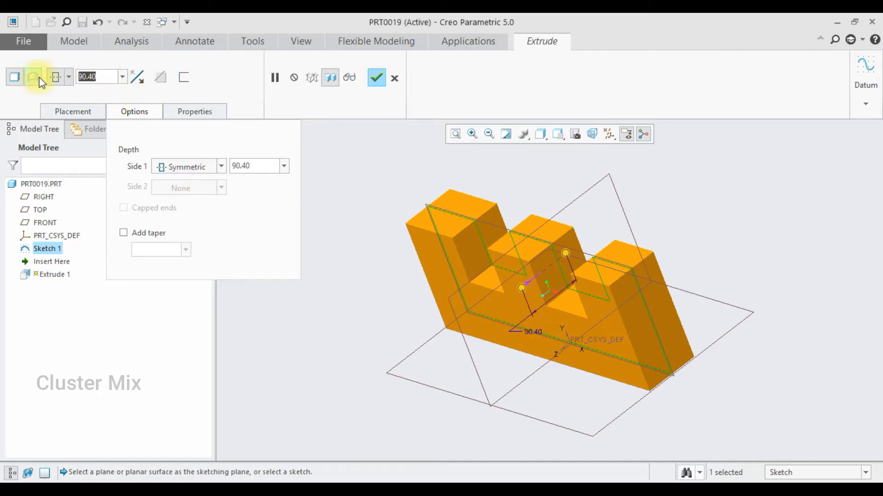
{"action": "type", "text": "200"}
{"action": "key", "text": "Return"}
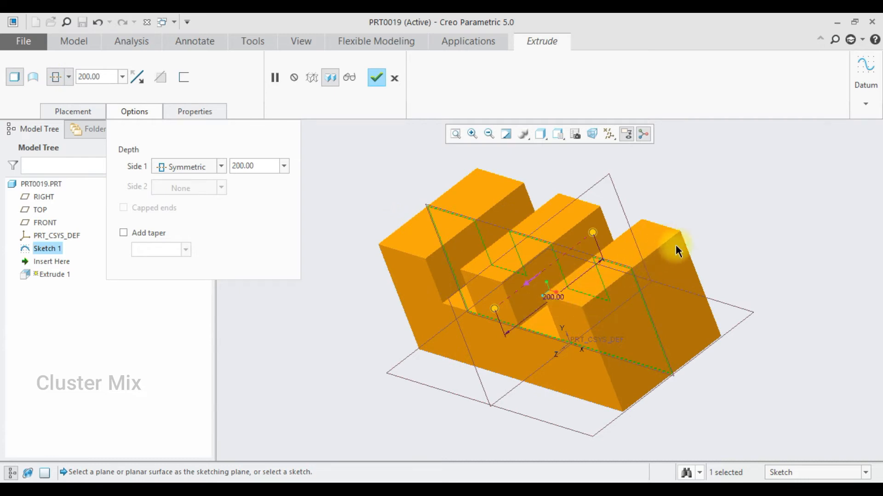
Change the Side 1 depth to Blind and give Side 2 a Blind depth of 150 mm
{"action": "left_click", "coordinate": [282, 166]}
{"action": "left_click", "coordinate": [186, 163]}
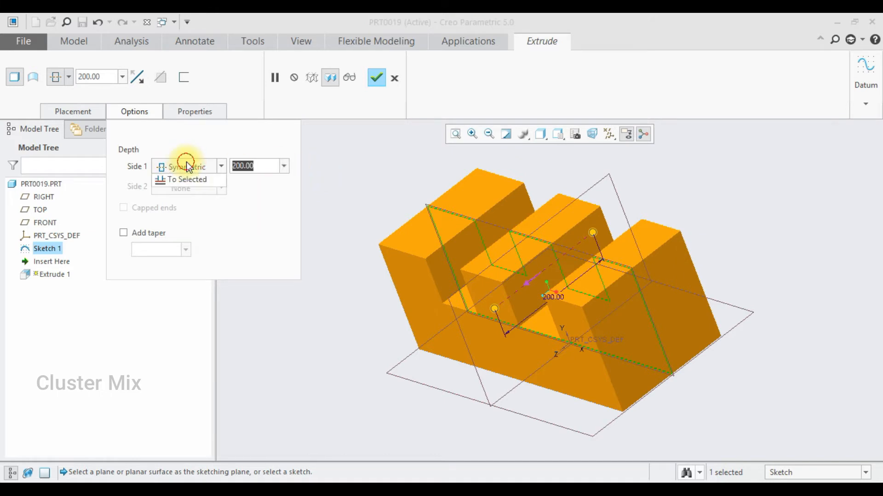
{"action": "left_click", "coordinate": [179, 180]}
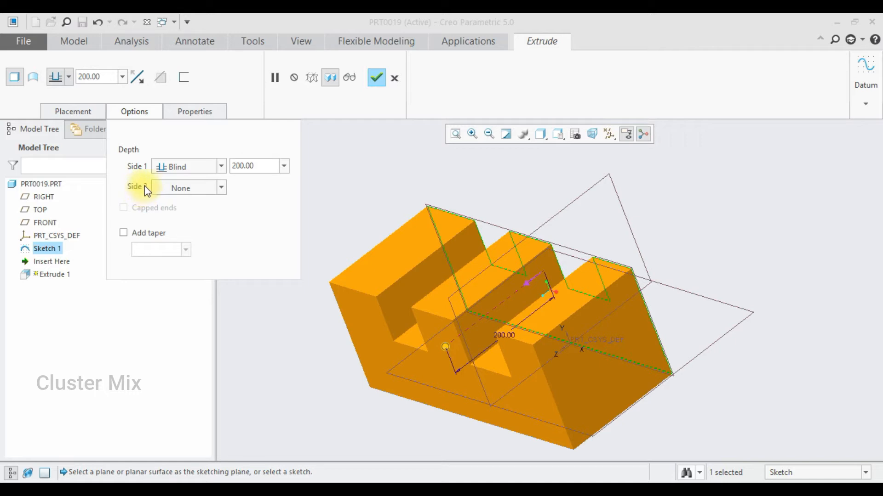
{"action": "left_click", "coordinate": [179, 190]}
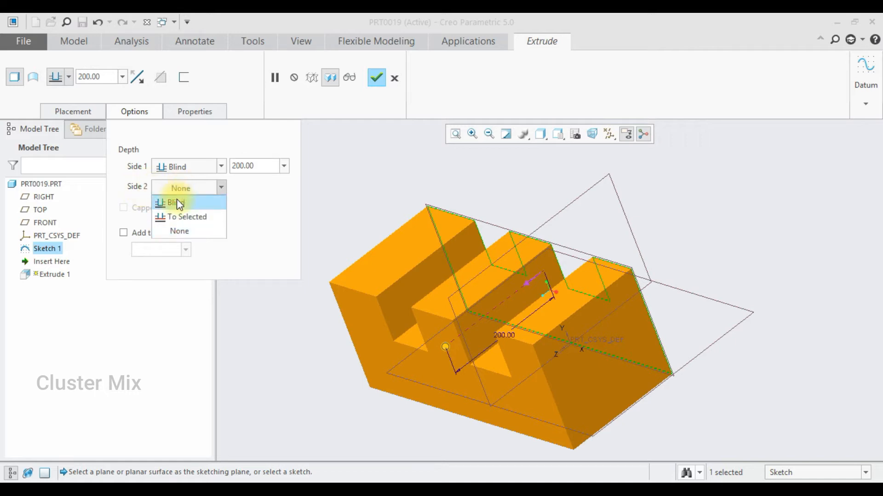
{"action": "left_click", "coordinate": [177, 203]}
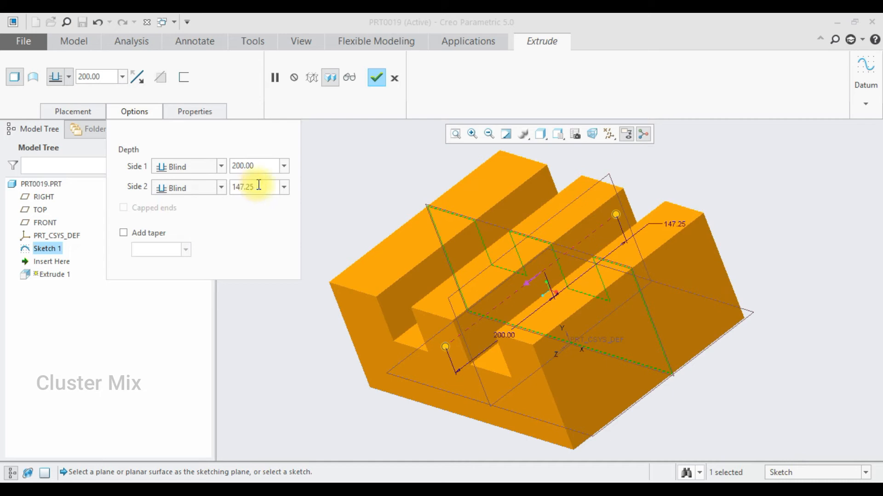
{"action": "left_click_drag", "start_coordinate": [259, 185], "coordinate": [232, 187]}
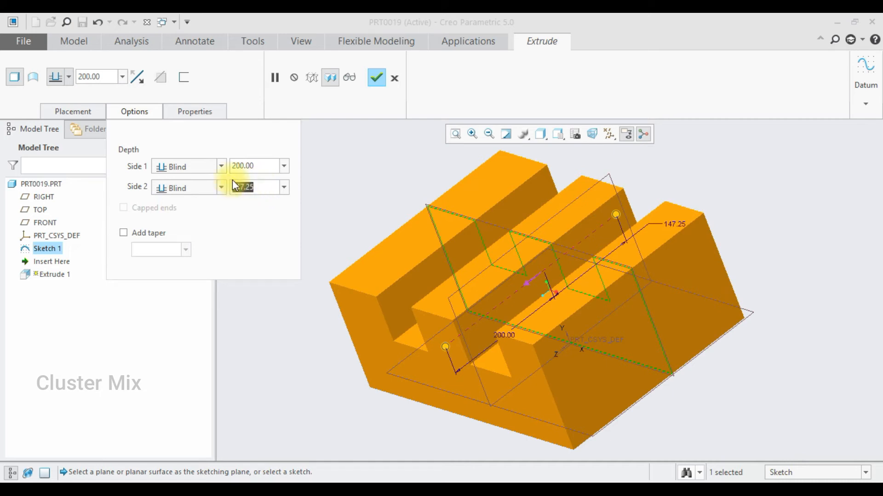
{"action": "type", "text": "150"}
{"action": "key", "text": "Return"}
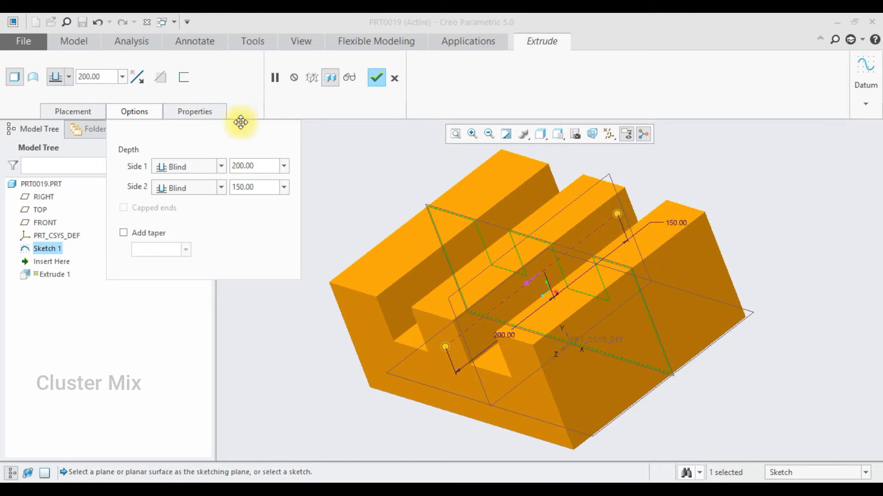
Thicken the sketch in the extrusion with a wall thickness of 5 mm
{"action": "left_click", "coordinate": [184, 78]}
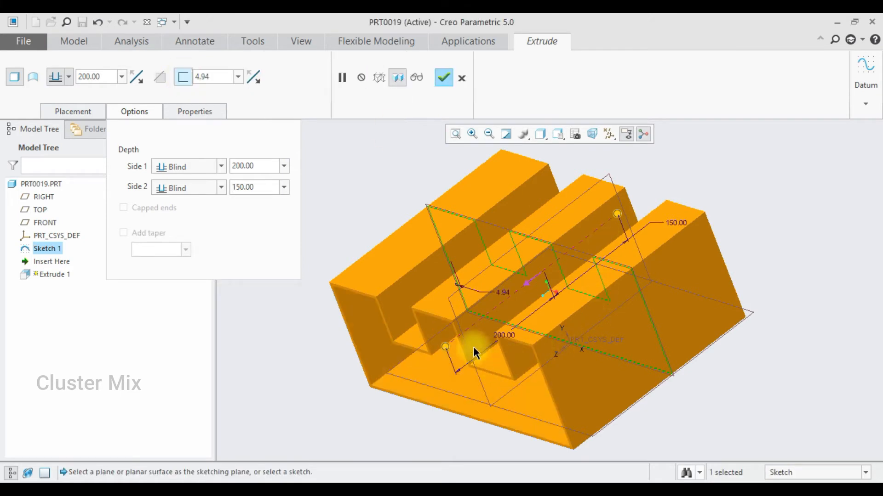
{"action": "middle_click_drag", "start_coordinate": [467, 331], "coordinate": [603, 305]}
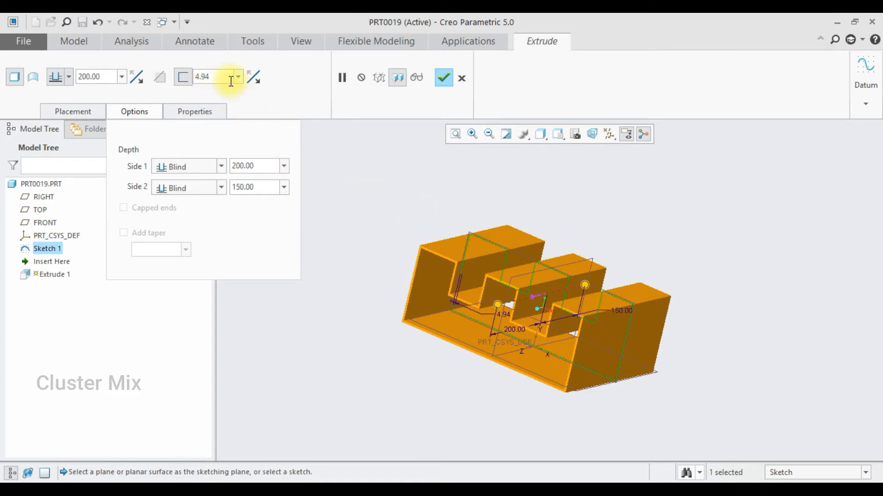
{"action": "double_click", "coordinate": [222, 76]}
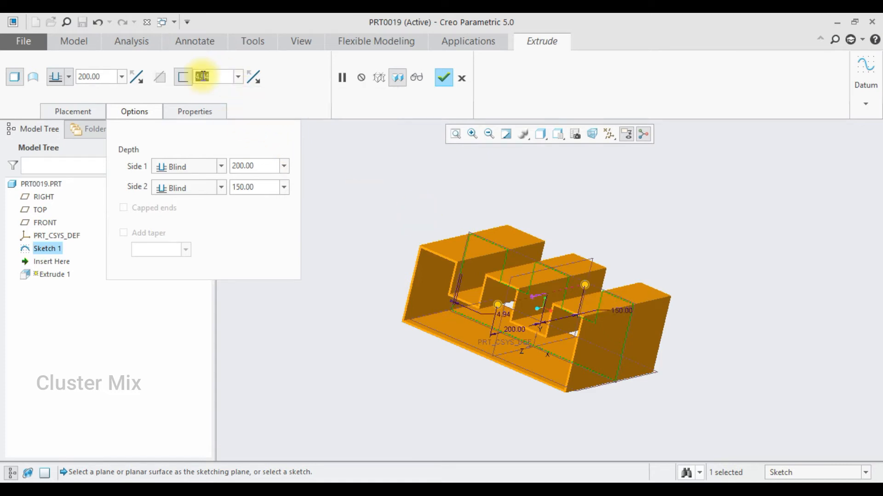
{"action": "type", "text": "5"}
{"action": "key", "text": "Return"}
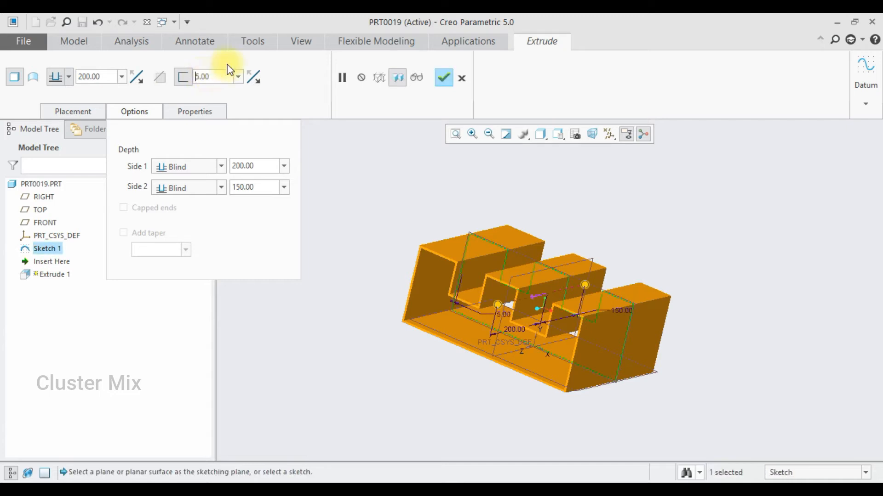
Cycle the wall thickness through one side, the other side and both sides of the sketch, then turn the thickening off
{"action": "left_click", "coordinate": [254, 77]}
{"action": "left_click", "coordinate": [254, 76]}
{"action": "left_click", "coordinate": [255, 76]}
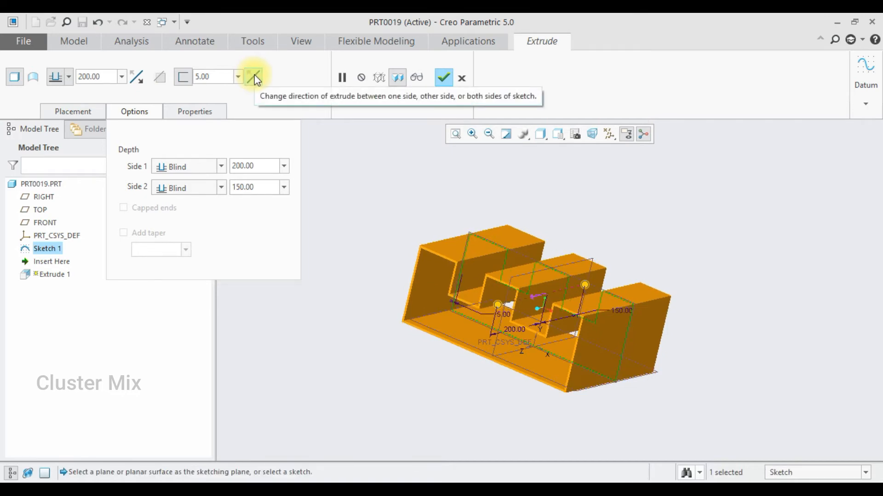
{"action": "left_click", "coordinate": [254, 76]}
{"action": "left_click", "coordinate": [254, 76]}
{"action": "left_click", "coordinate": [255, 75]}
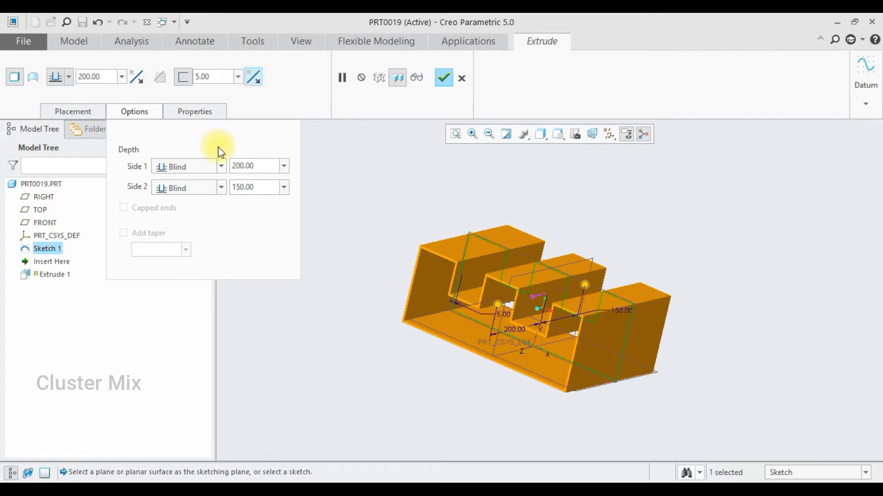
{"action": "left_click", "coordinate": [184, 78]}
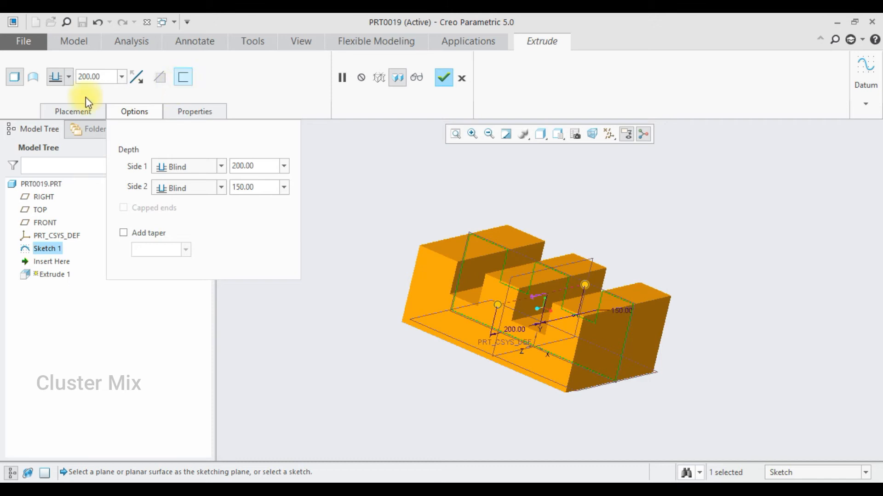
Switch the extrusion to a surface and try the Capped ends option on and off
{"action": "left_click", "coordinate": [34, 78]}
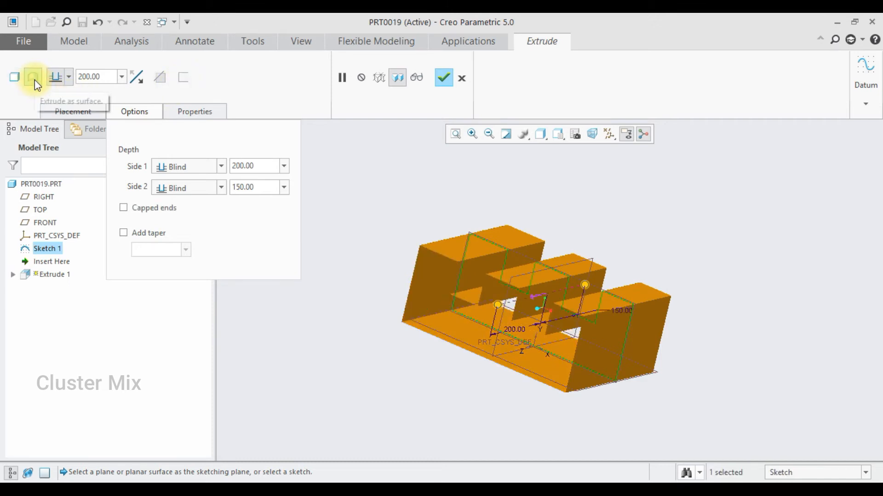
{"action": "middle_click_drag", "start_coordinate": [498, 350], "coordinate": [410, 316]}
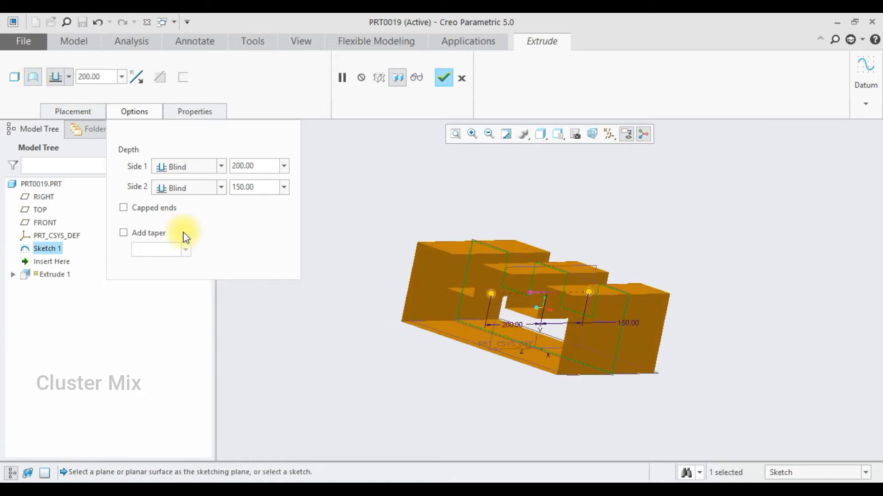
{"action": "left_click", "coordinate": [123, 208]}
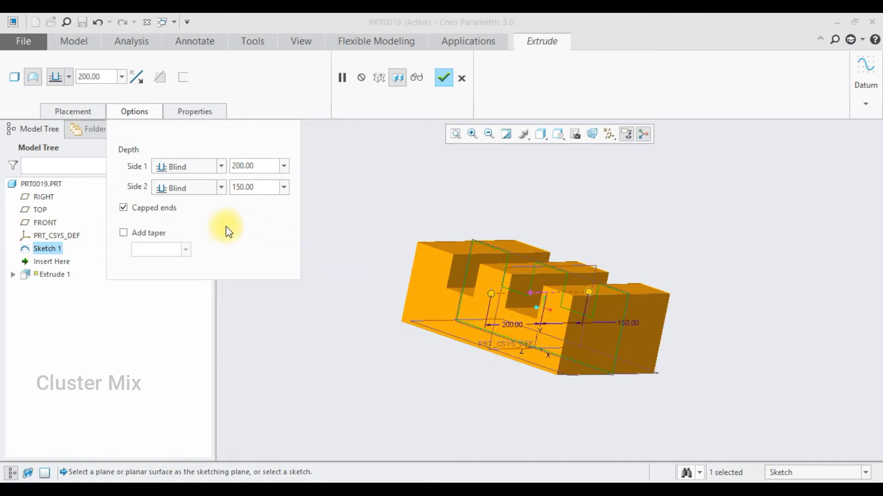
{"action": "left_click", "coordinate": [132, 208]}
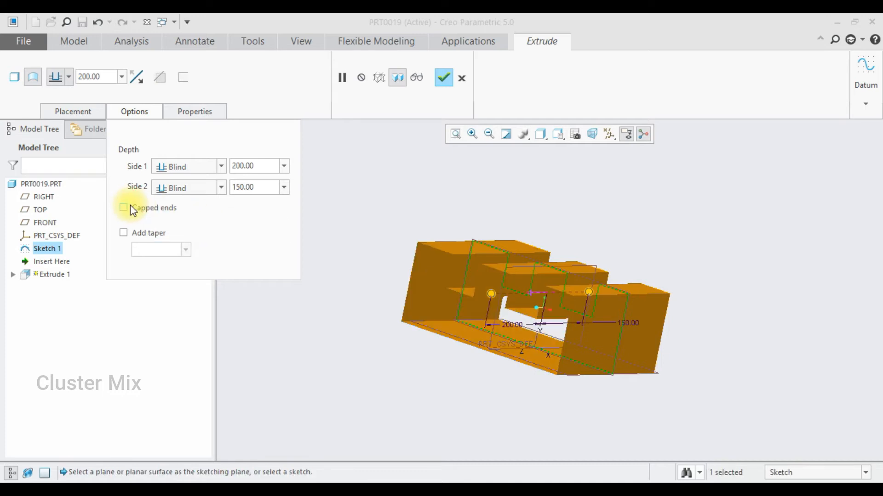
Add a taper to the extruded surface and set its angle to 5
{"action": "left_click", "coordinate": [123, 233]}
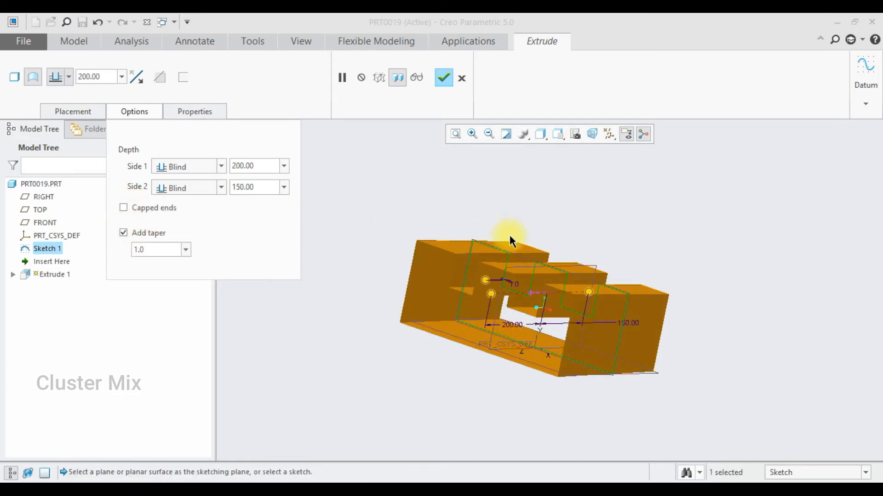
{"action": "middle_click_drag", "start_coordinate": [630, 302], "coordinate": [596, 317]}
{"action": "mouse_move", "coordinate": [599, 312]}
{"action": "middle_mouse_down"}
{"action": "mouse_move", "coordinate": [579, 312]}
{"action": "mouse_move", "coordinate": [612, 321]}
{"action": "middle_mouse_up"}
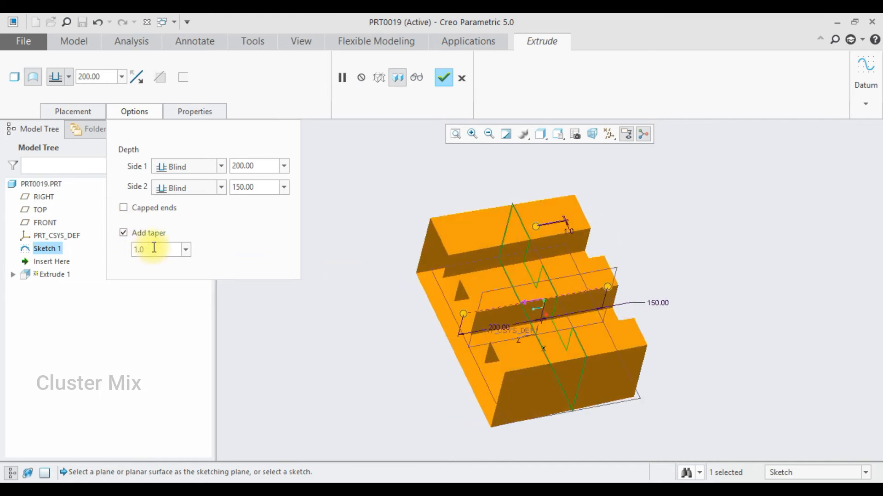
{"action": "left_click_drag", "start_coordinate": [154, 248], "coordinate": [124, 253]}
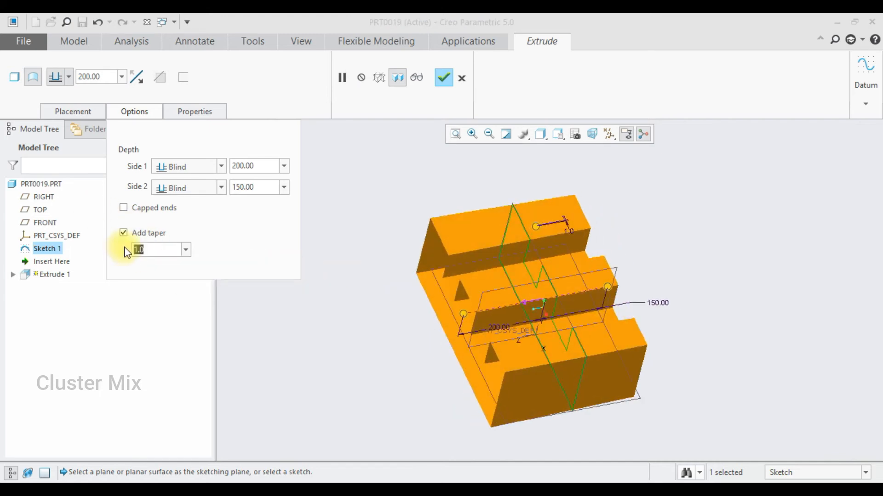
{"action": "type", "text": "5"}
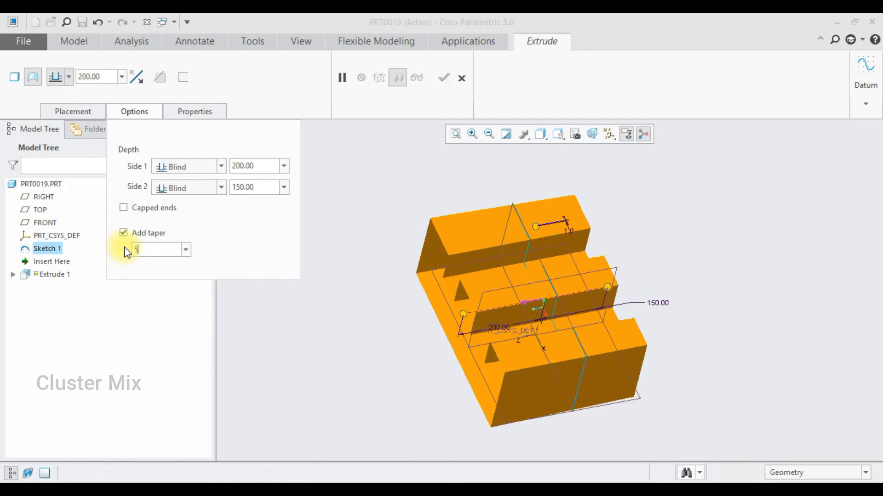
{"action": "key", "text": "Return"}
Reverse the taper with a value of -5, bring it back to 0 and turn the taper off
{"action": "middle_click_drag", "start_coordinate": [765, 322], "coordinate": [744, 319]}
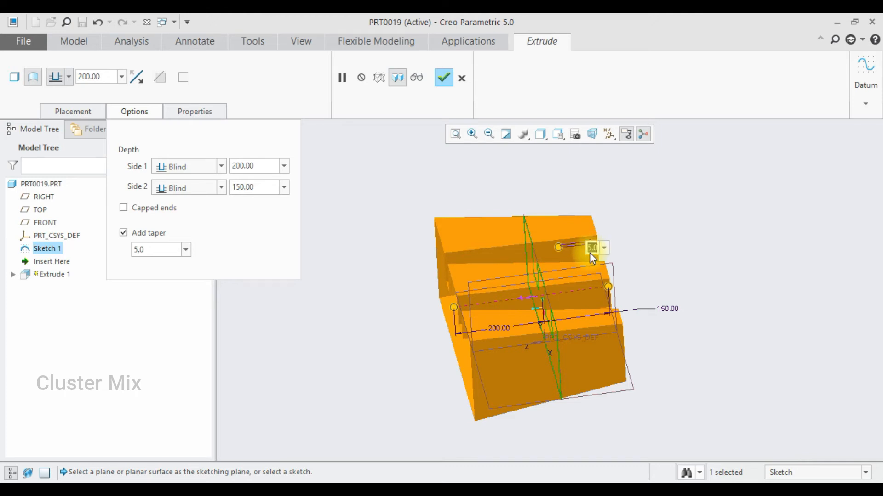
{"action": "type", "text": "-5"}
{"action": "key", "text": "Return"}
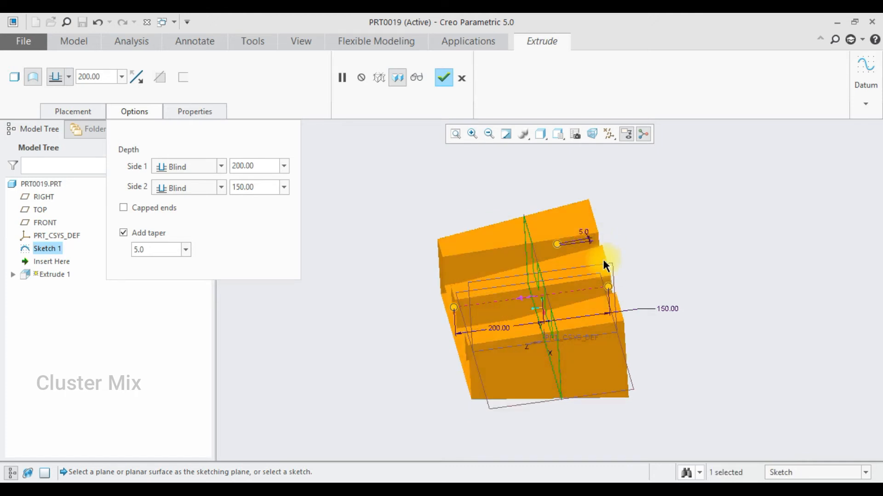
{"action": "mouse_move", "coordinate": [557, 244]}
{"action": "left_mouse_down"}
{"action": "mouse_move", "coordinate": [556, 236]}
{"action": "mouse_move", "coordinate": [556, 256]}
{"action": "mouse_move", "coordinate": [557, 246]}
{"action": "left_mouse_up"}
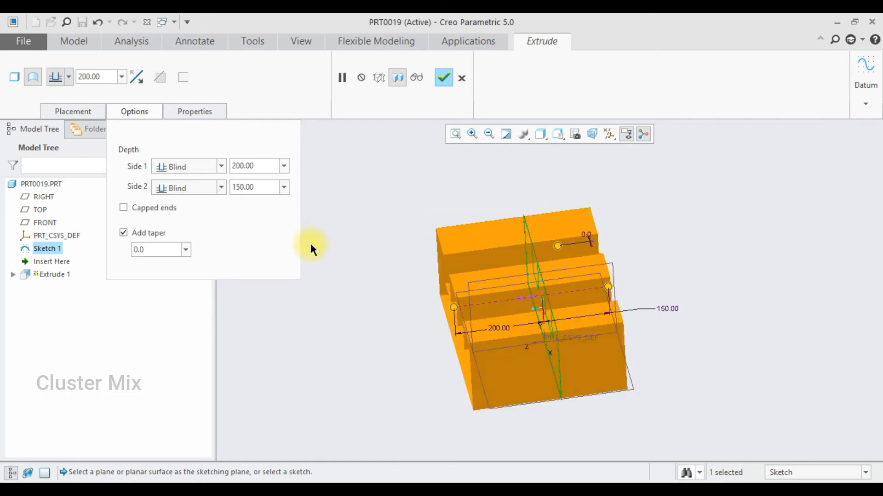
{"action": "left_click", "coordinate": [129, 233]}
Open the extrusion's name property and compare the feature with no preview and with the unattached preview
{"action": "left_click", "coordinate": [183, 115]}
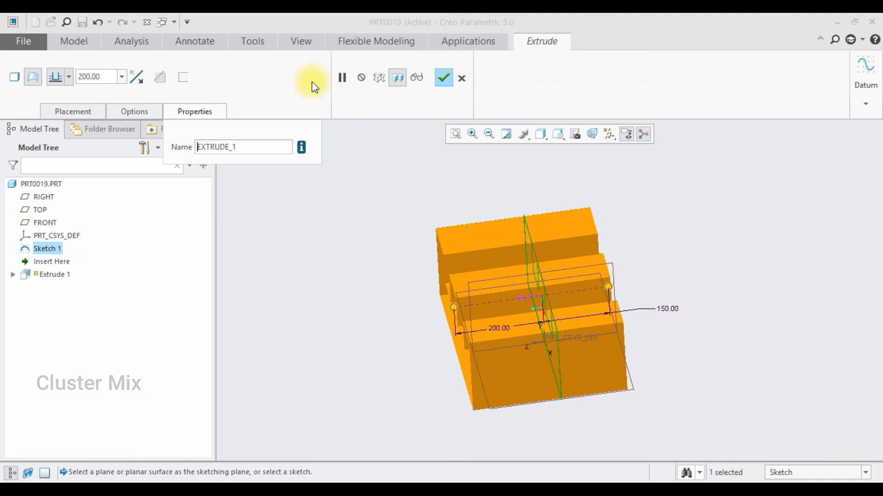
{"action": "left_click", "coordinate": [363, 78]}
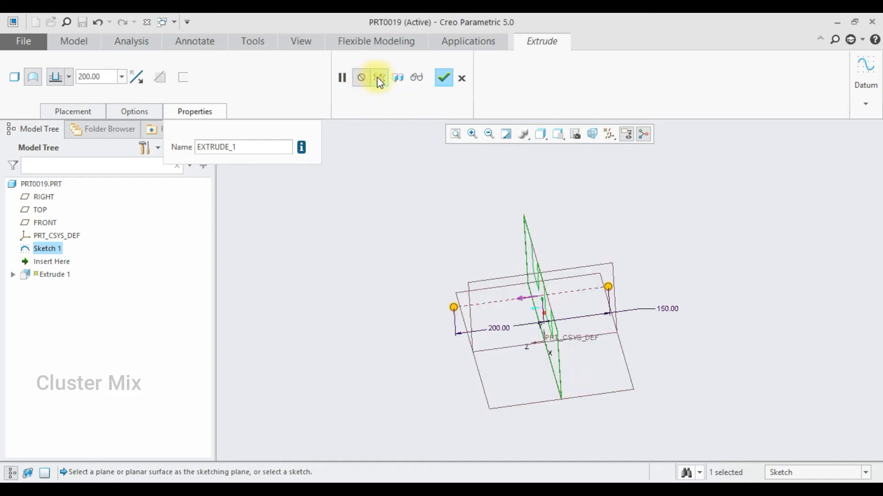
{"action": "left_click", "coordinate": [377, 78]}
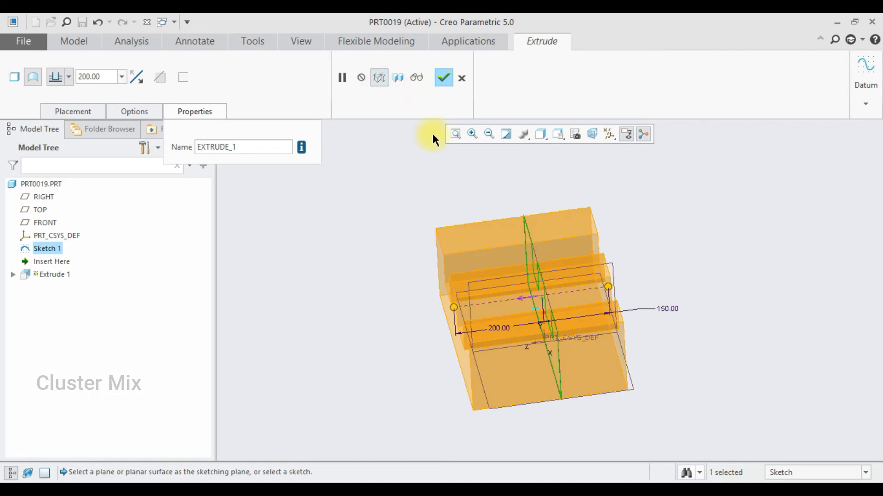
{"action": "mouse_move", "coordinate": [506, 287]}
{"action": "middle_mouse_down"}
{"action": "mouse_move", "coordinate": [516, 272]}
{"action": "mouse_move", "coordinate": [508, 280]}
{"action": "middle_mouse_up"}
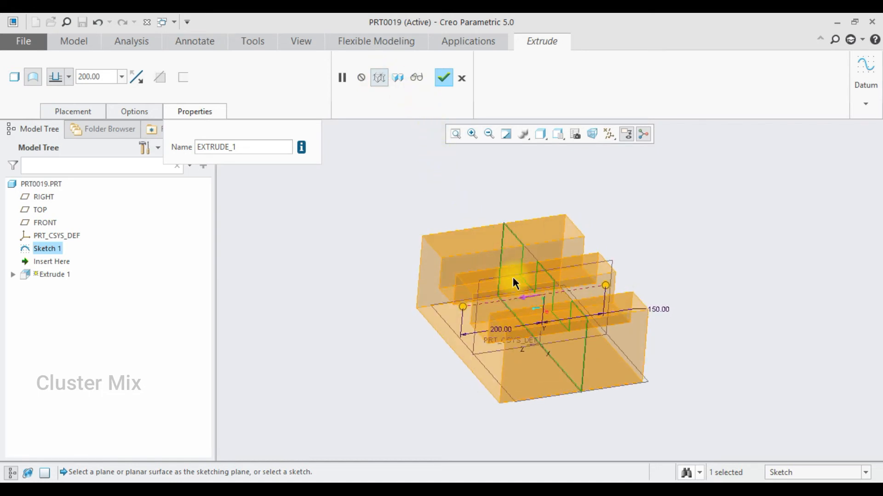
{"action": "scroll", "coordinate": [508, 280], "scroll_direction": "up", "scroll_amount": 2}
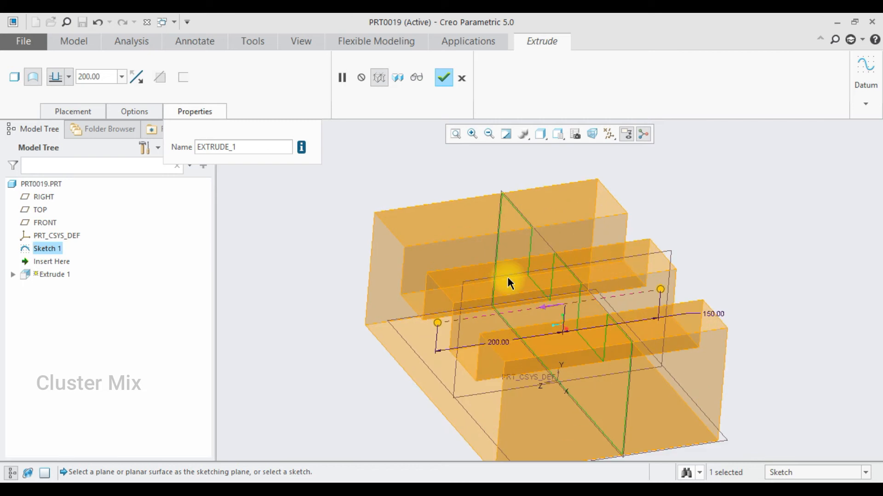
Switch the extrusion back to a solid and display it with the attached preview
{"action": "left_click", "coordinate": [14, 77]}
{"action": "scroll", "coordinate": [473, 225], "scroll_direction": "up", "scroll_amount": 1}
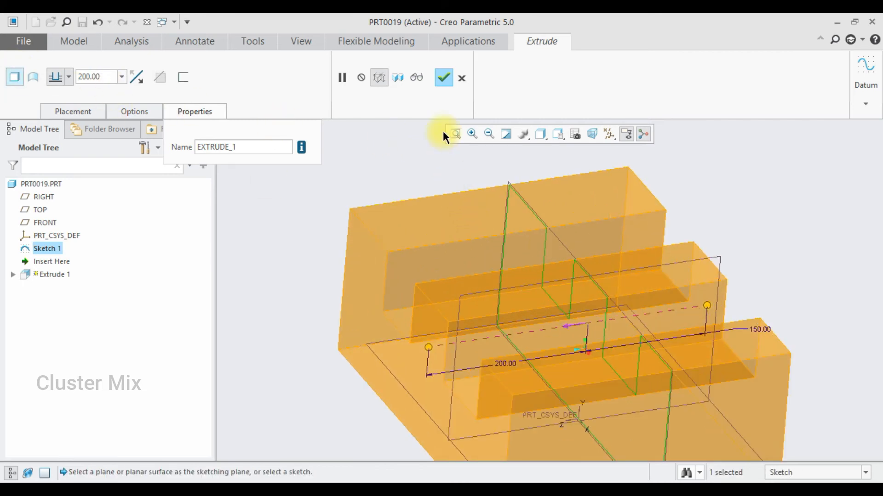
{"action": "left_click", "coordinate": [399, 76]}
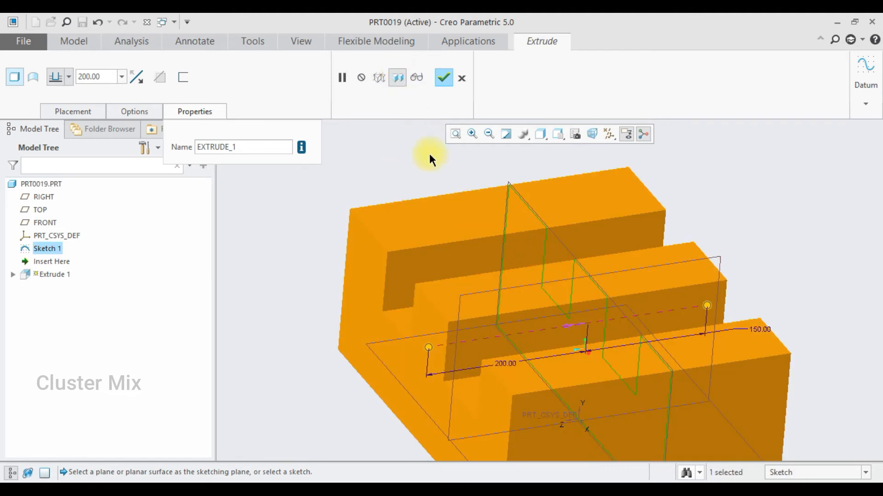
{"action": "scroll", "coordinate": [455, 177], "scroll_direction": "down", "scroll_amount": 2}
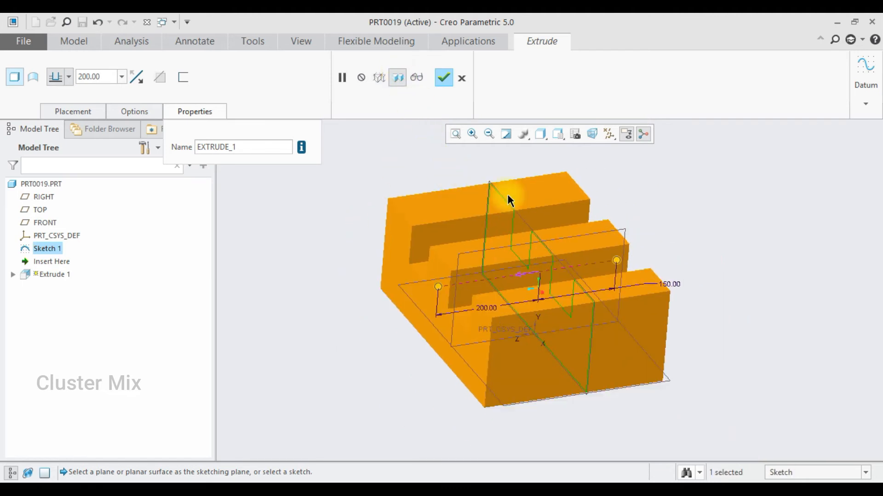
{"action": "mouse_move", "coordinate": [488, 165]}
{"action": "middle_mouse_down"}
{"action": "mouse_move", "coordinate": [469, 164]}
{"action": "mouse_move", "coordinate": [508, 167]}
{"action": "mouse_move", "coordinate": [500, 174]}
{"action": "middle_mouse_up"}
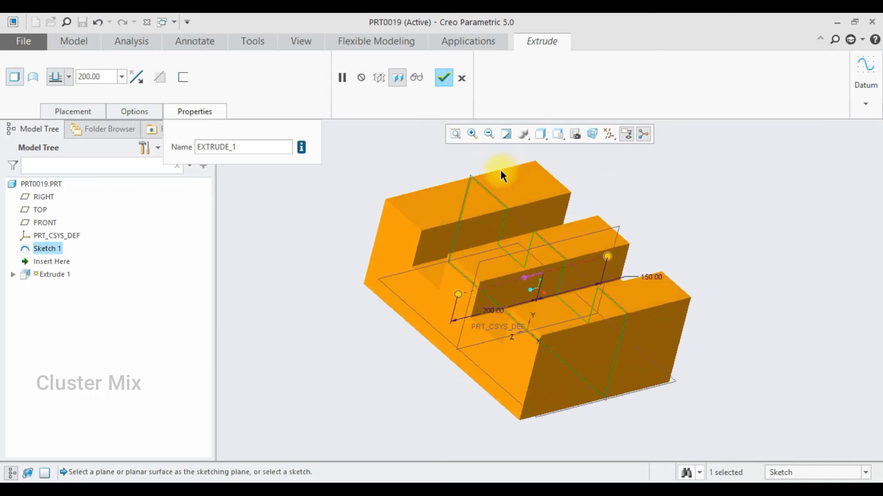
Verify the solid extrusion's final geometry, resume the definition and complete the feature
{"action": "left_click", "coordinate": [419, 84]}
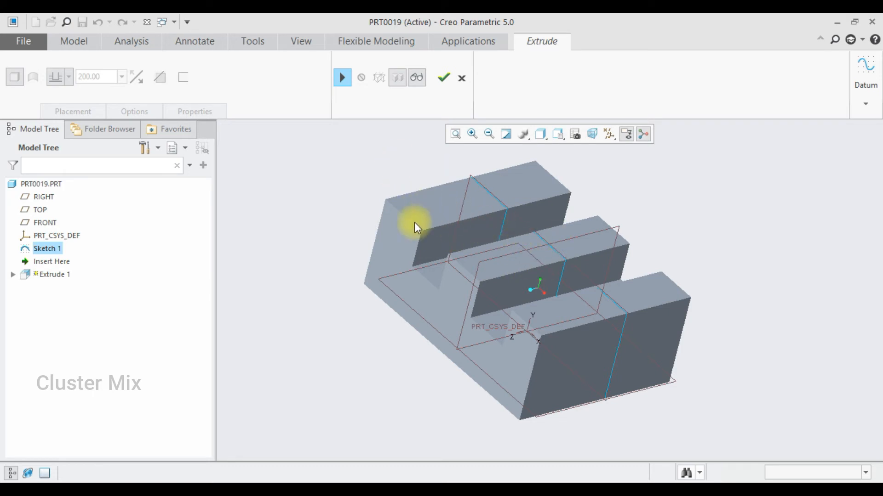
{"action": "left_click", "coordinate": [342, 79]}
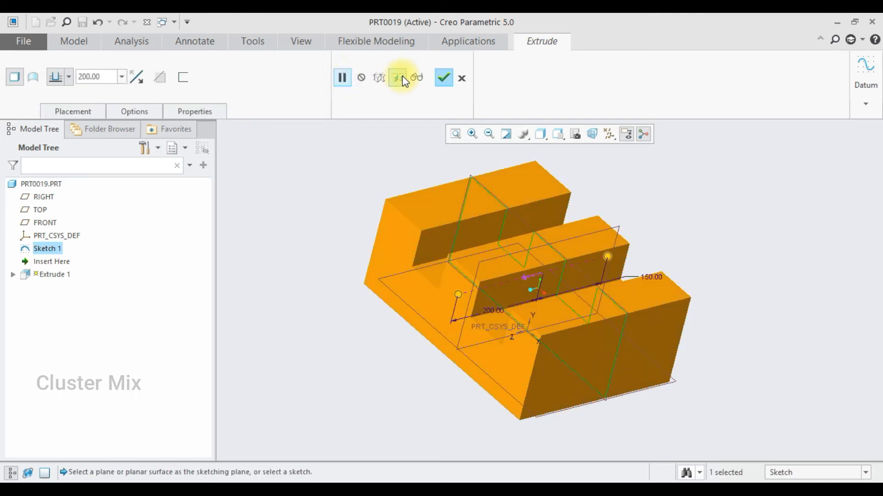
{"action": "left_click", "coordinate": [444, 77]}
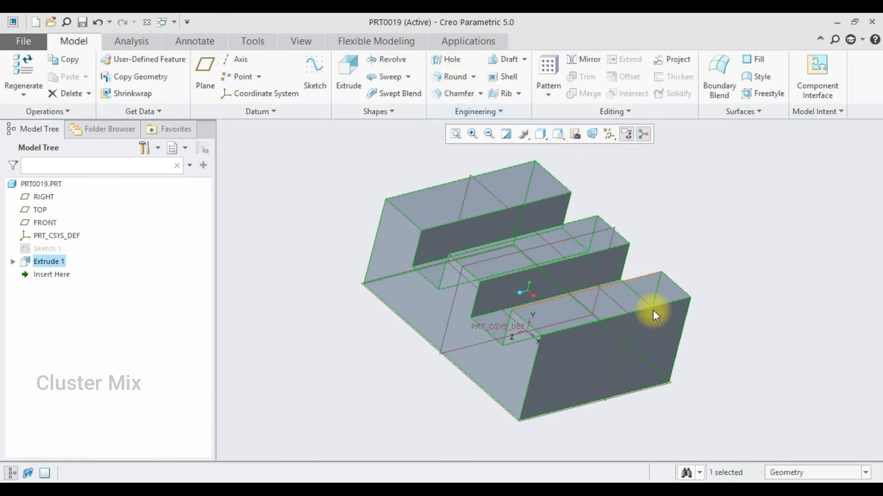
Sketch a small circle on the slotted block's flat outer side face, viewed parallel to the screen, and finish the sketch
{"action": "left_click", "coordinate": [655, 335]}
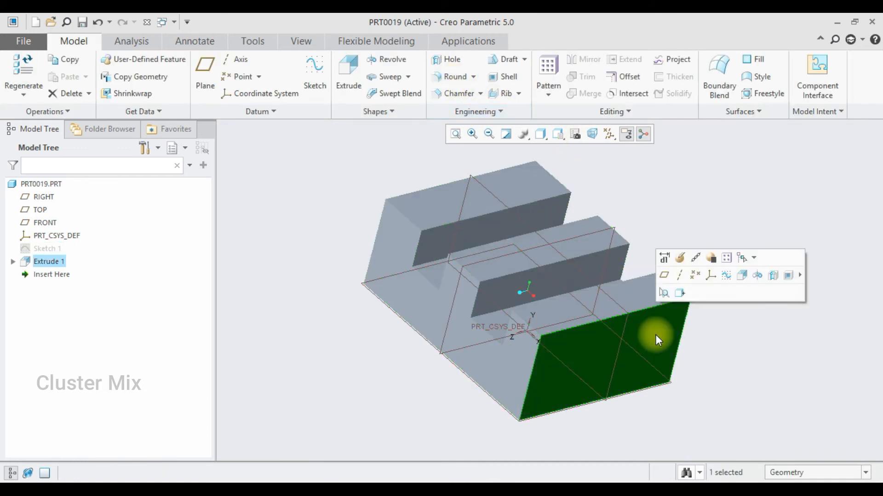
{"action": "left_click", "coordinate": [726, 275]}
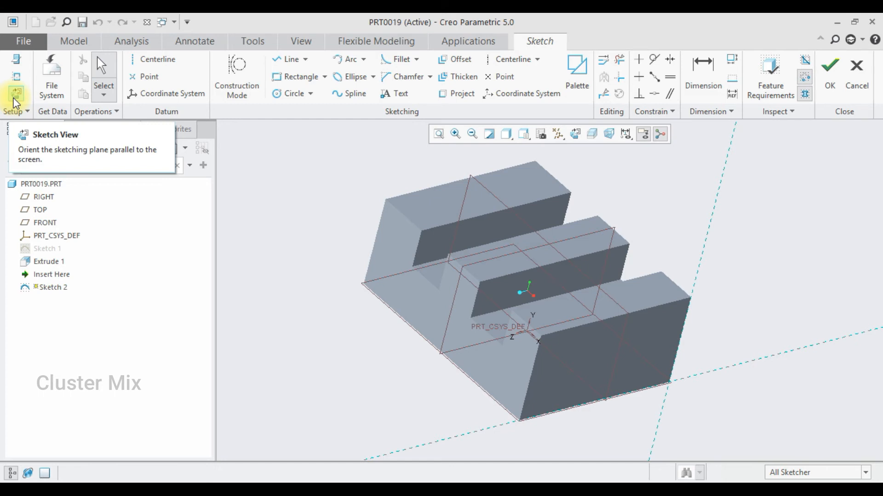
{"action": "left_click", "coordinate": [15, 98]}
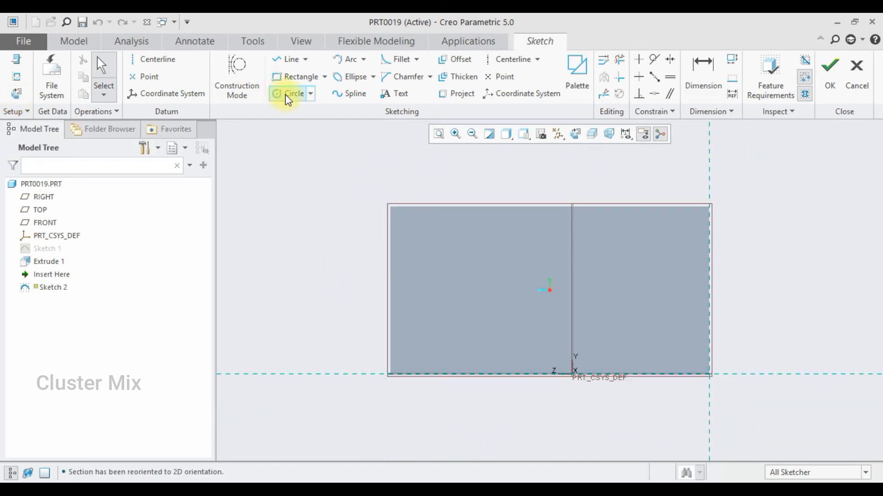
{"action": "left_click", "coordinate": [286, 96]}
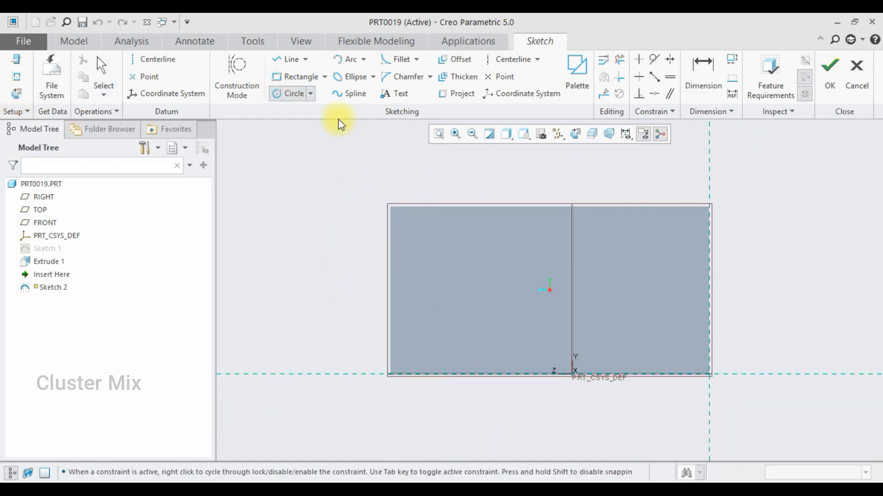
{"action": "left_click", "coordinate": [536, 235]}
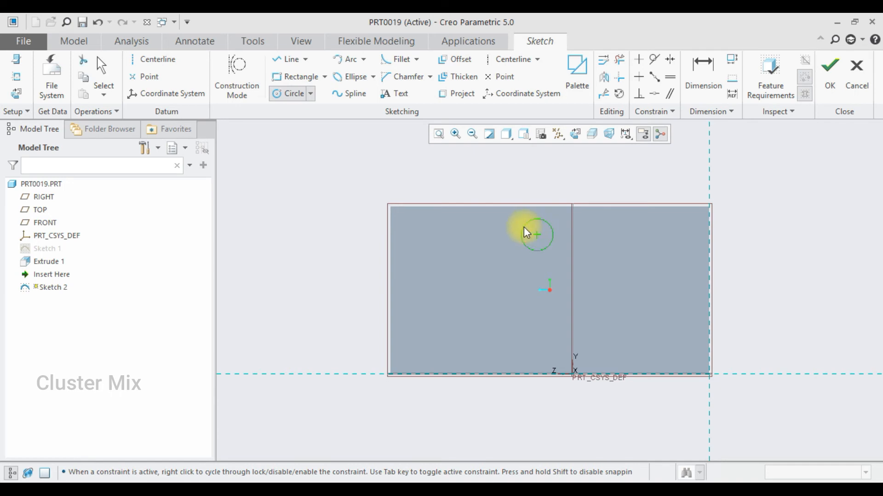
{"action": "left_click", "coordinate": [526, 233]}
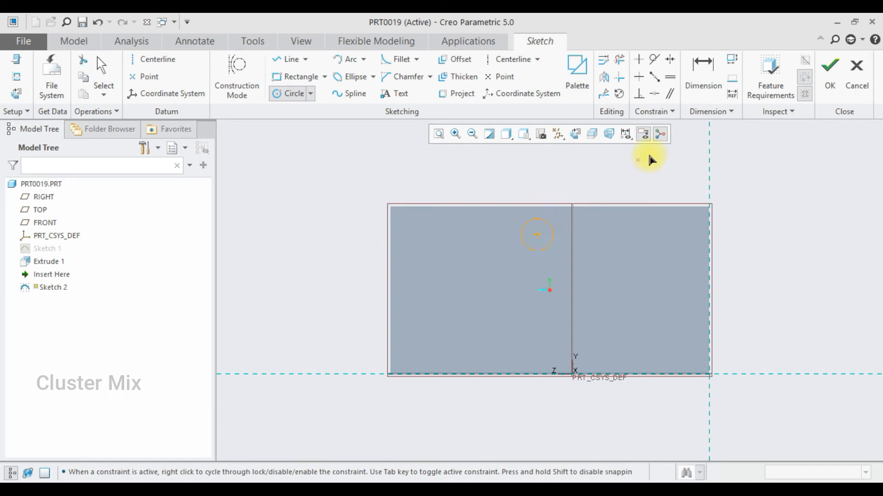
{"action": "left_click", "coordinate": [830, 73]}
Extrude the circle sketch, flipping its direction into the block and back outward
{"action": "key", "text": "ctrl+d"}
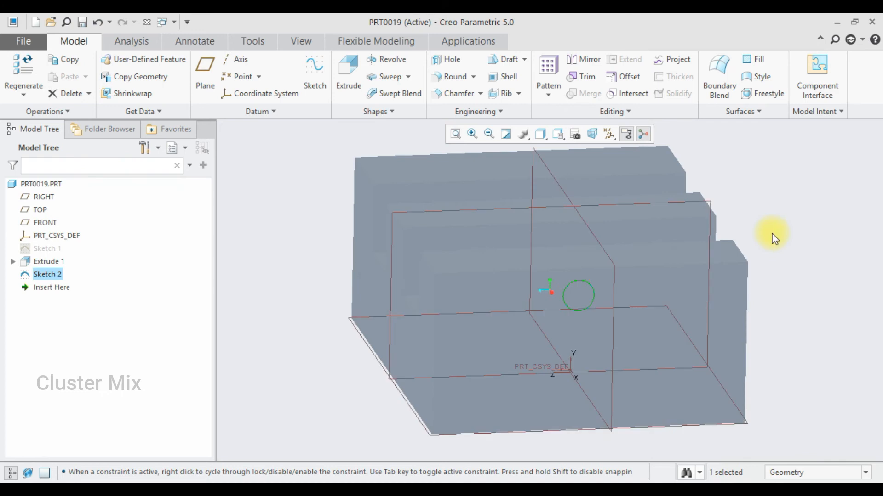
{"action": "left_click", "coordinate": [342, 76]}
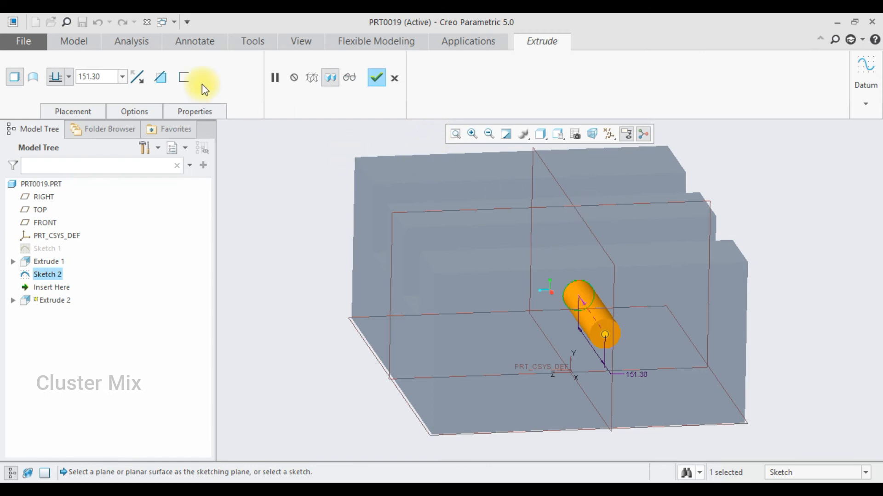
{"action": "left_click", "coordinate": [136, 76]}
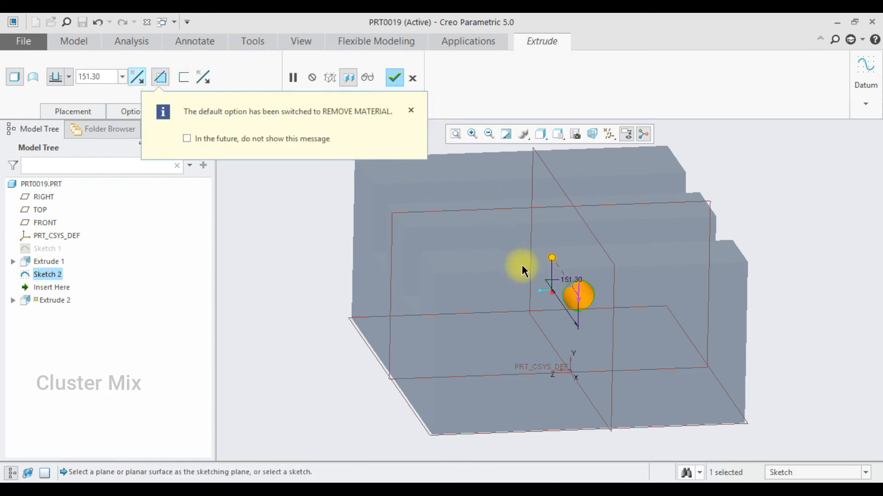
{"action": "middle_click_drag", "start_coordinate": [716, 291], "coordinate": [657, 301]}
{"action": "scroll", "coordinate": [657, 298], "scroll_direction": "down", "scroll_amount": 3}
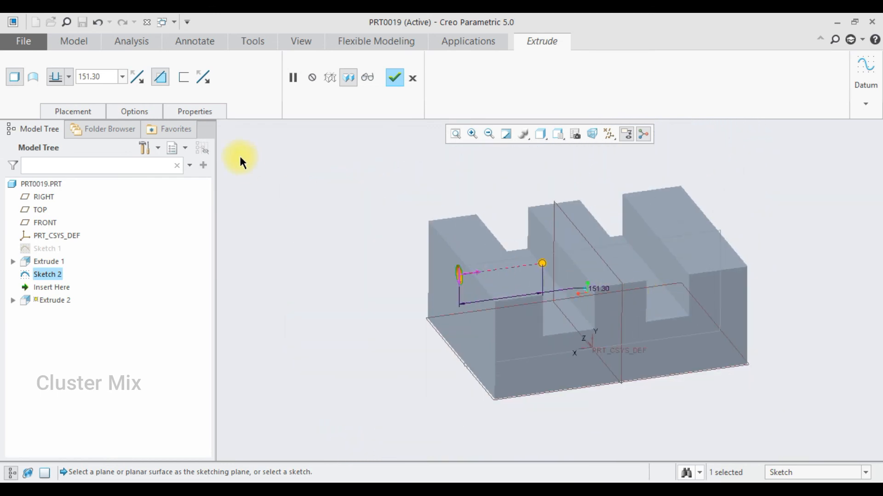
{"action": "left_click", "coordinate": [133, 79]}
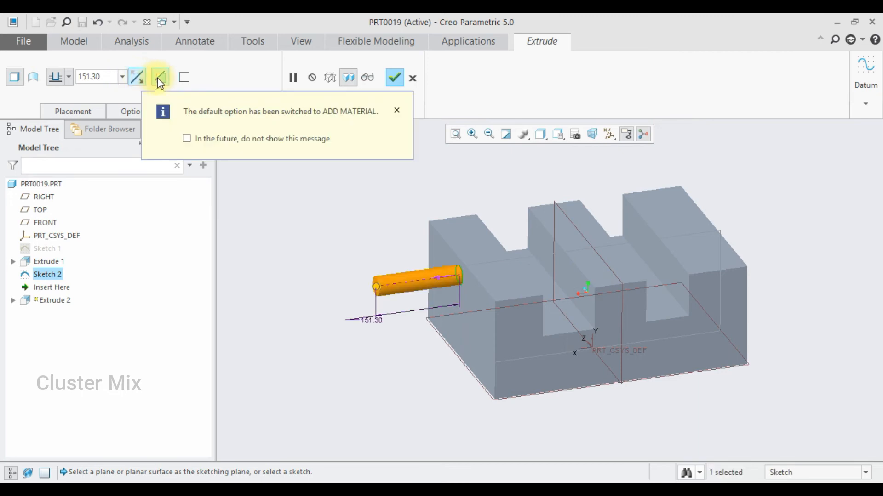
Set the circle's extrusion to remove material and extend its depth through the whole block to 509.20
{"action": "left_click", "coordinate": [159, 78]}
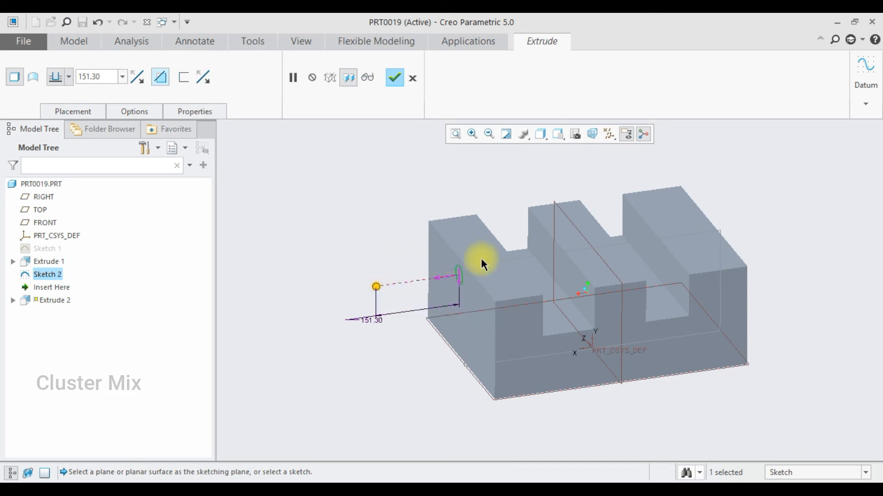
{"action": "left_click_drag", "start_coordinate": [375, 286], "coordinate": [739, 231]}
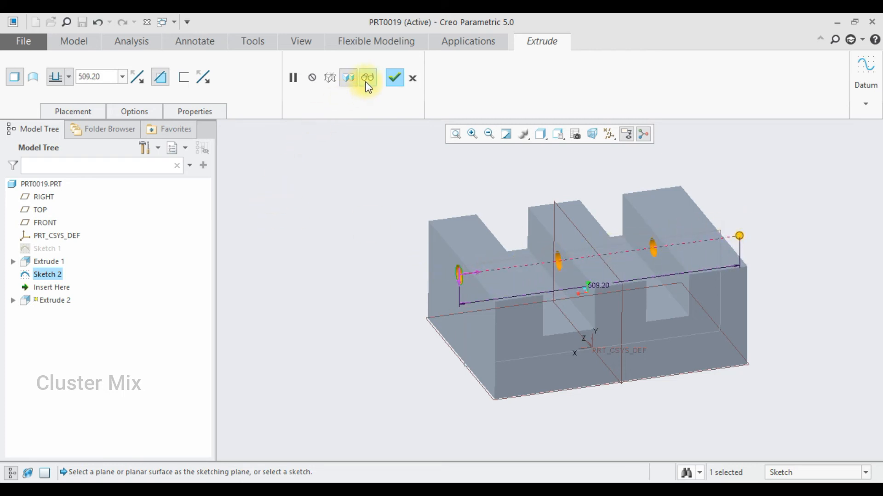
Change the circular cut's depth type to symmetric about the sketching plane
{"action": "middle_click_drag", "start_coordinate": [656, 296], "coordinate": [638, 302]}
{"action": "scroll", "coordinate": [646, 303], "scroll_direction": "up", "scroll_amount": 1}
{"action": "left_click", "coordinate": [816, 484]}
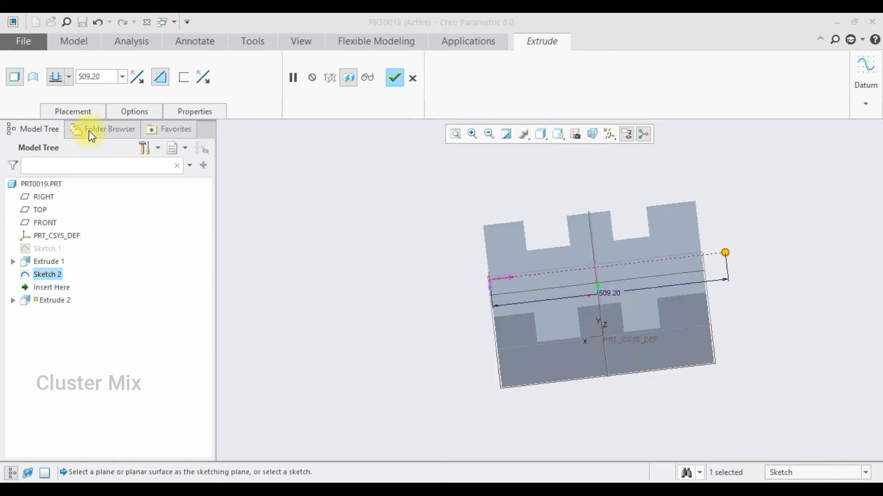
{"action": "left_click", "coordinate": [68, 76]}
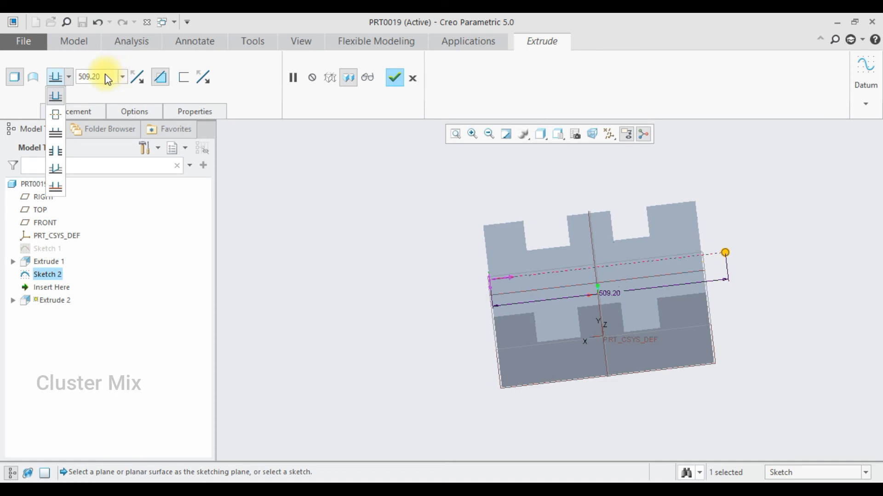
{"action": "left_click", "coordinate": [54, 115]}
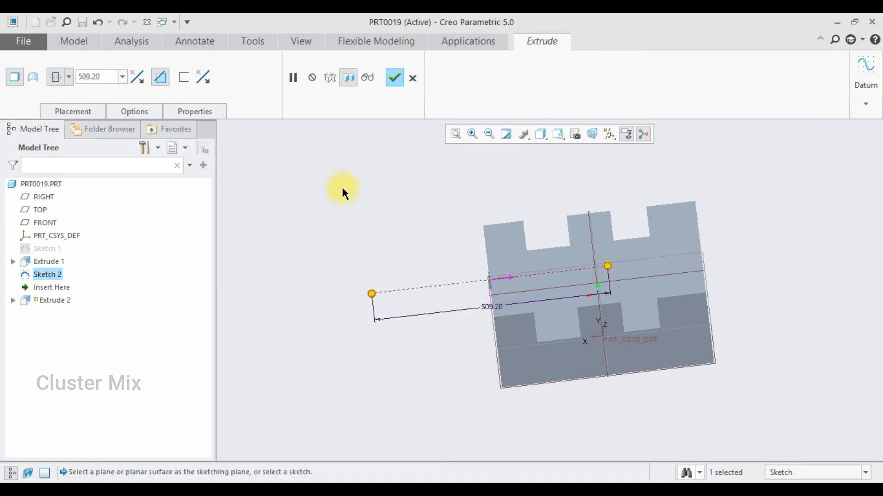
Extend the symmetric circular cut's depth to 595.20 and change its depth type to extrude to the next surface
{"action": "left_click_drag", "start_coordinate": [373, 294], "coordinate": [351, 298]}
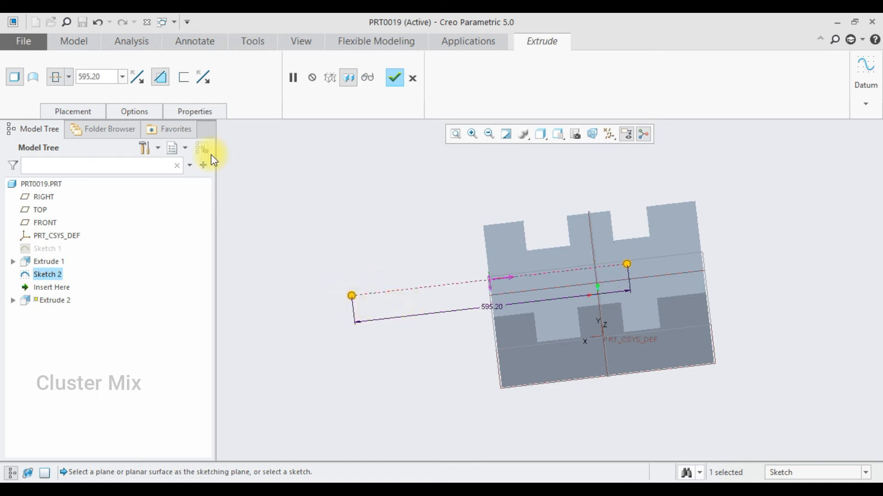
{"action": "left_click", "coordinate": [70, 77]}
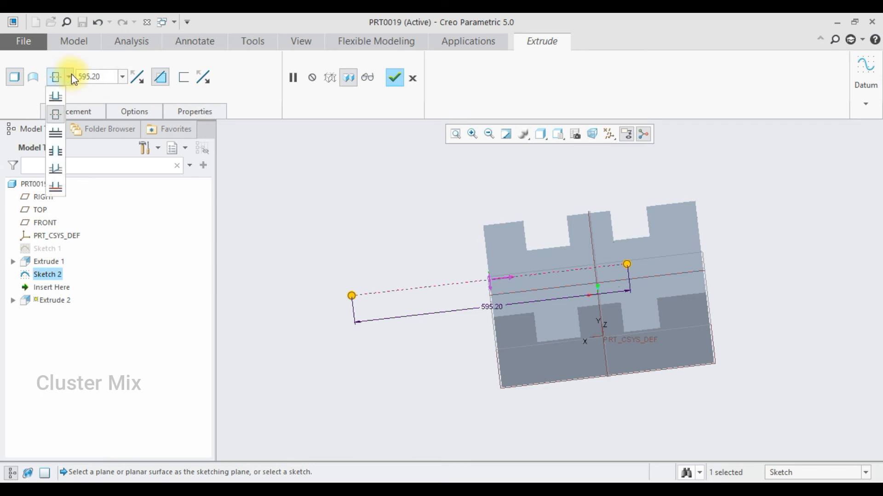
{"action": "left_click", "coordinate": [57, 132]}
{"action": "key", "text": "ctrl+d"}
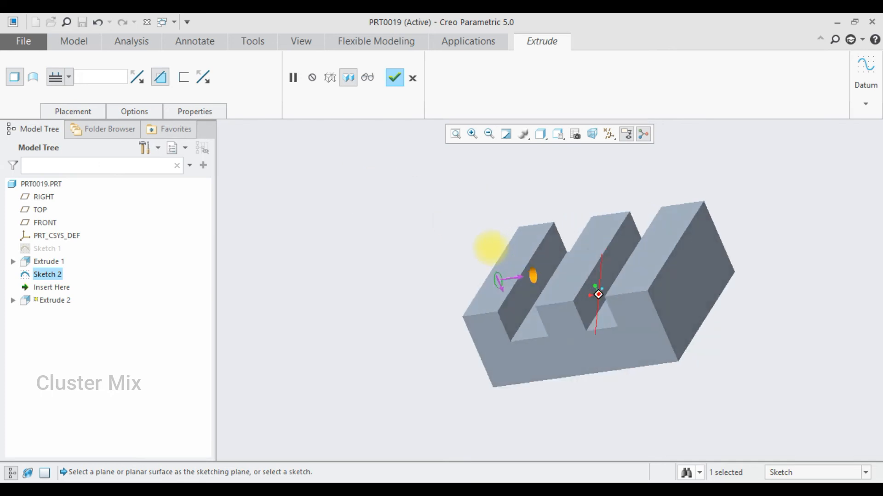
{"action": "mouse_move", "coordinate": [534, 312]}
{"action": "middle_mouse_down"}
{"action": "mouse_move", "coordinate": [562, 306]}
{"action": "mouse_move", "coordinate": [550, 305]}
{"action": "middle_mouse_up"}
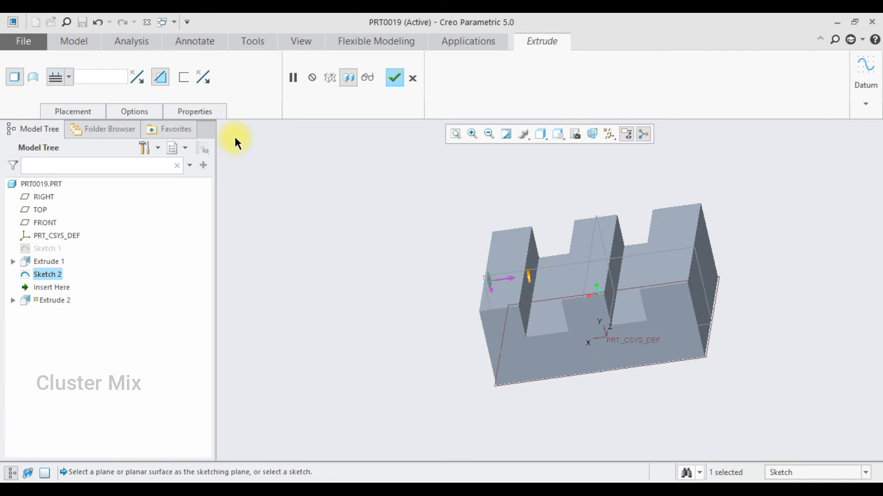
Change the circular cut's depth type so it passes through all surfaces of the block
{"action": "left_click", "coordinate": [69, 76]}
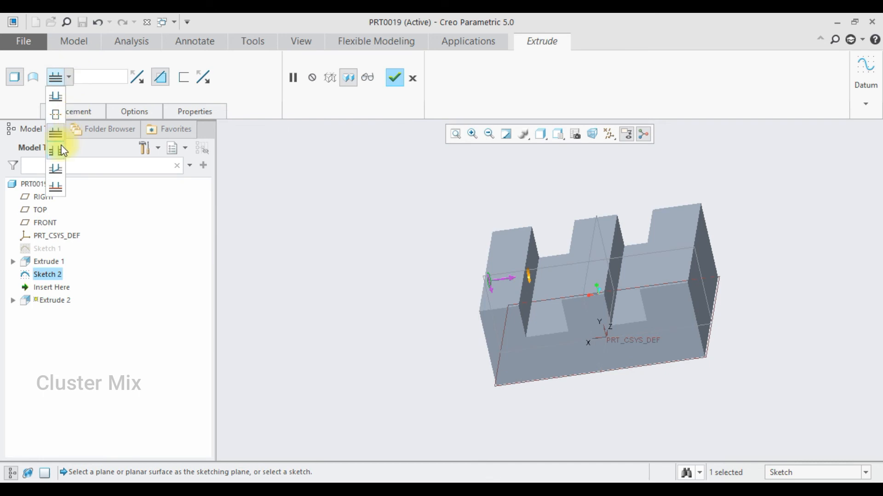
{"action": "left_click", "coordinate": [63, 151]}
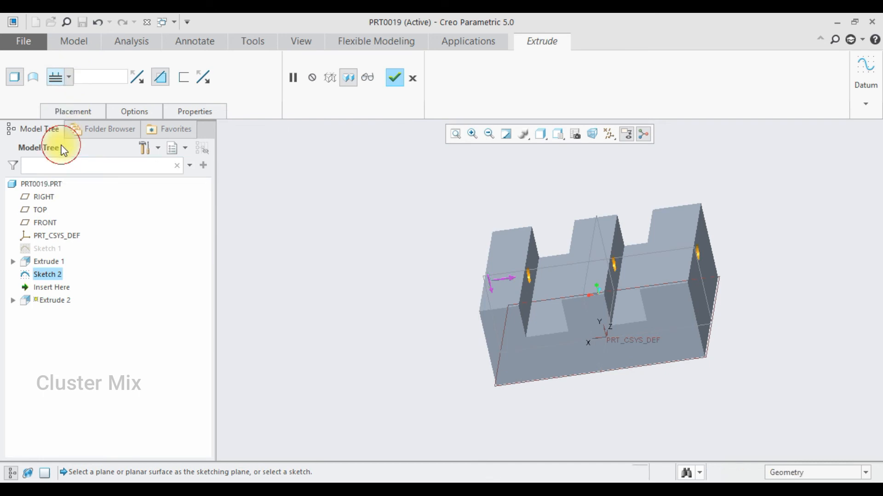
{"action": "middle_click_drag", "start_coordinate": [761, 250], "coordinate": [723, 255]}
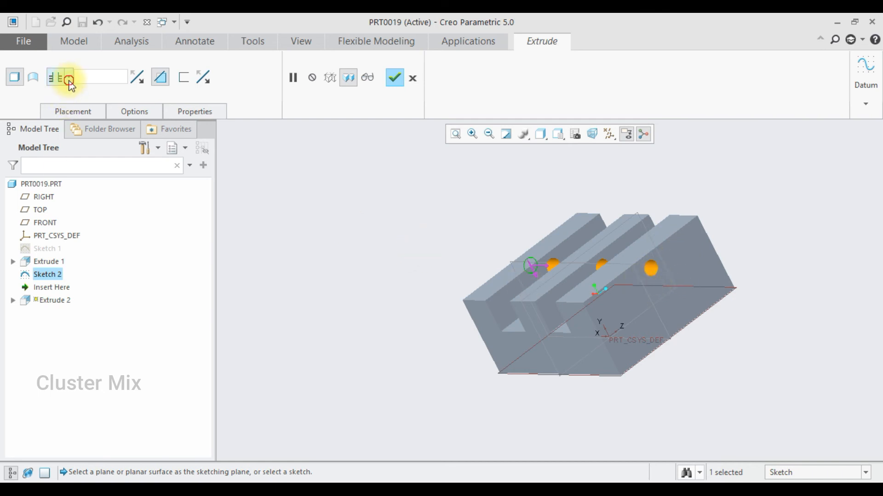
Make the circular cut extrude through until the middle rib's side wall that faces away from the sketched circle
{"action": "left_click", "coordinate": [68, 77]}
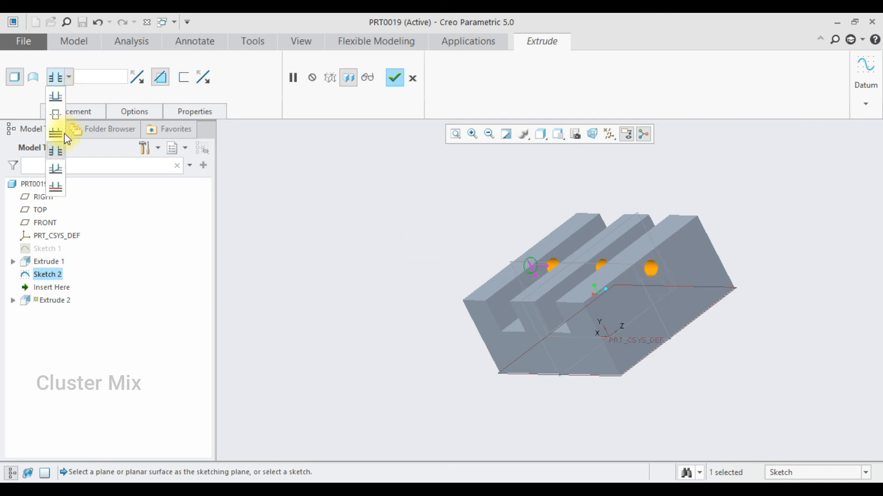
{"action": "left_click", "coordinate": [57, 171]}
{"action": "key", "text": "ctrl+d"}
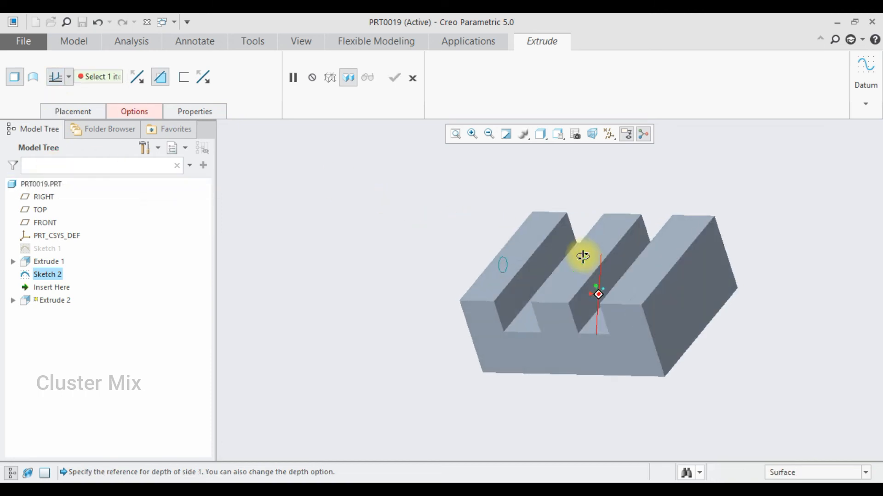
{"action": "left_click", "coordinate": [620, 260]}
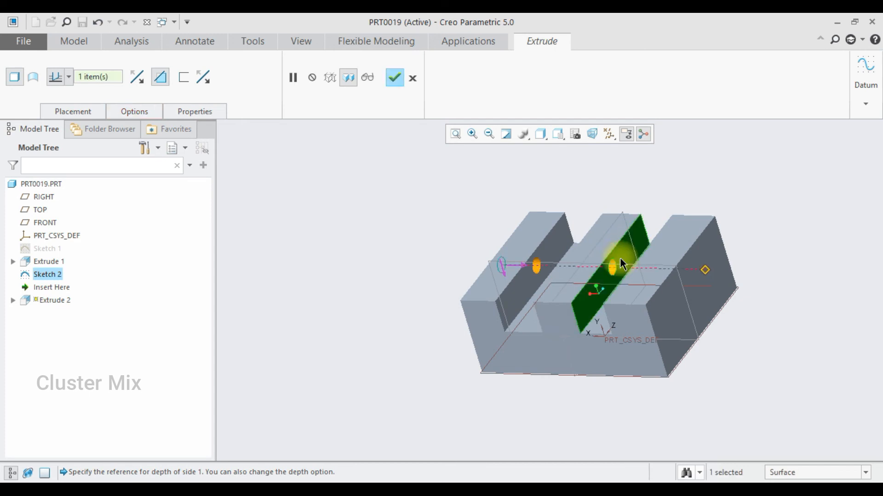
{"action": "middle_click_drag", "start_coordinate": [662, 278], "coordinate": [642, 291]}
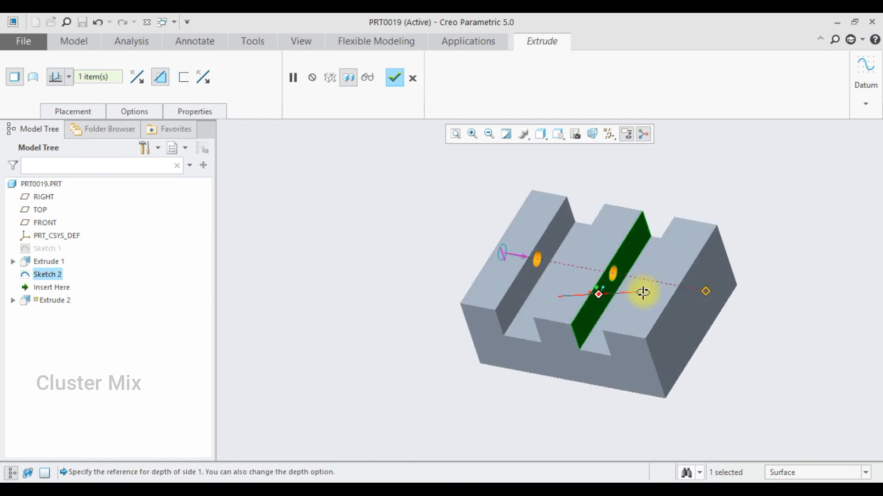
Set the cut's depth to a selected reference, replacing the rib wall with the vertical corner edge of the block's far side
{"action": "left_click", "coordinate": [68, 78]}
{"action": "left_click", "coordinate": [57, 186]}
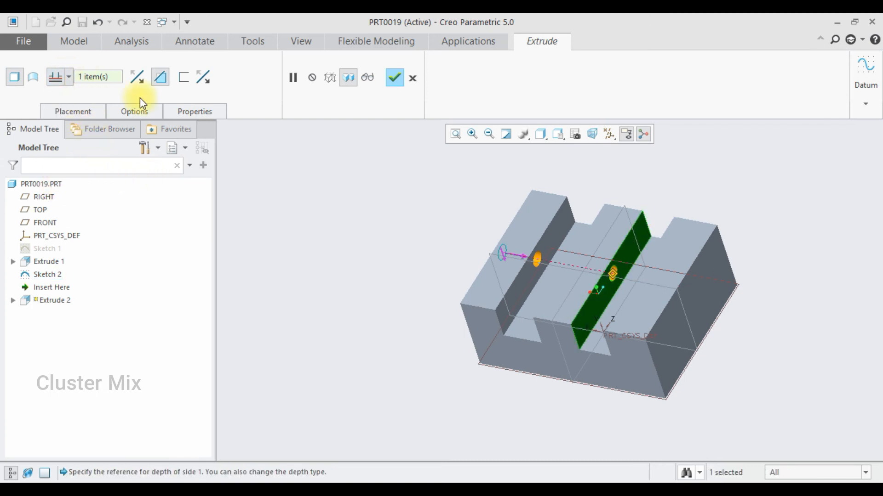
{"action": "right_click", "coordinate": [94, 77]}
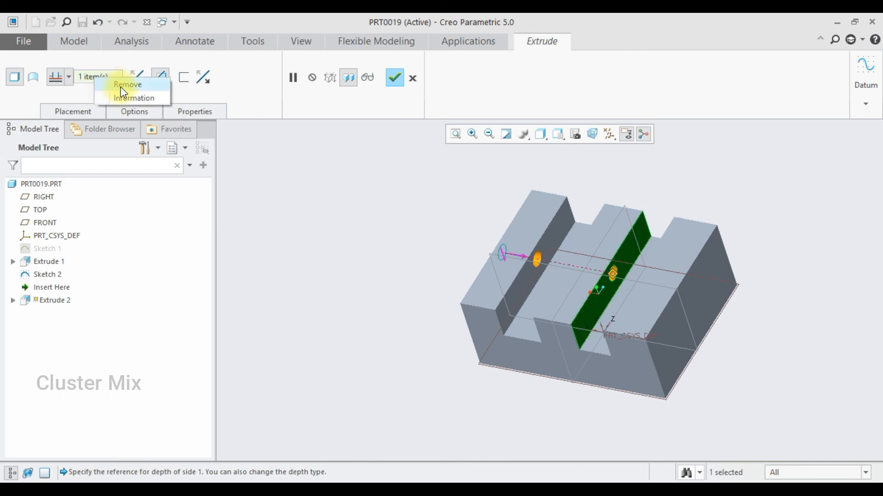
{"action": "left_click", "coordinate": [122, 85]}
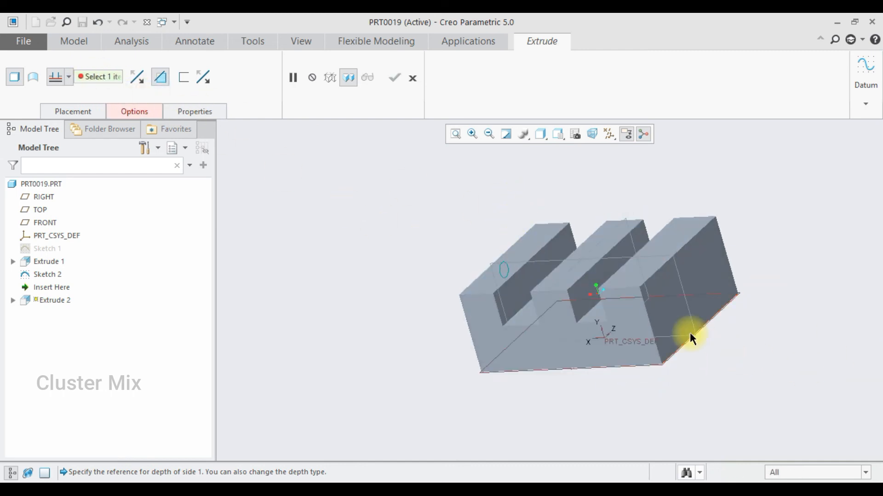
{"action": "left_click", "coordinate": [651, 325]}
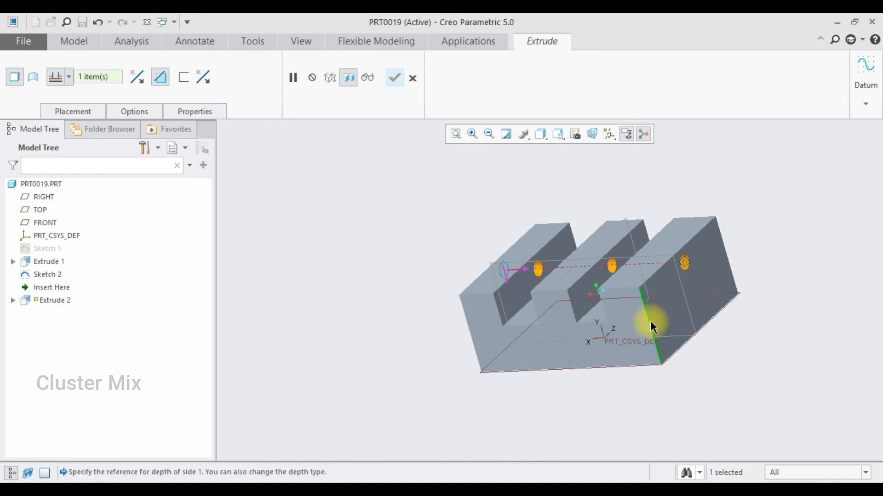
{"action": "scroll", "coordinate": [712, 256], "scroll_direction": "down", "scroll_amount": 3}
{"action": "mouse_move", "coordinate": [743, 275]}
{"action": "middle_mouse_down"}
{"action": "mouse_move", "coordinate": [711, 256]}
{"action": "mouse_move", "coordinate": [720, 273]}
{"action": "mouse_move", "coordinate": [762, 278]}
{"action": "mouse_move", "coordinate": [749, 276]}
{"action": "middle_mouse_up"}
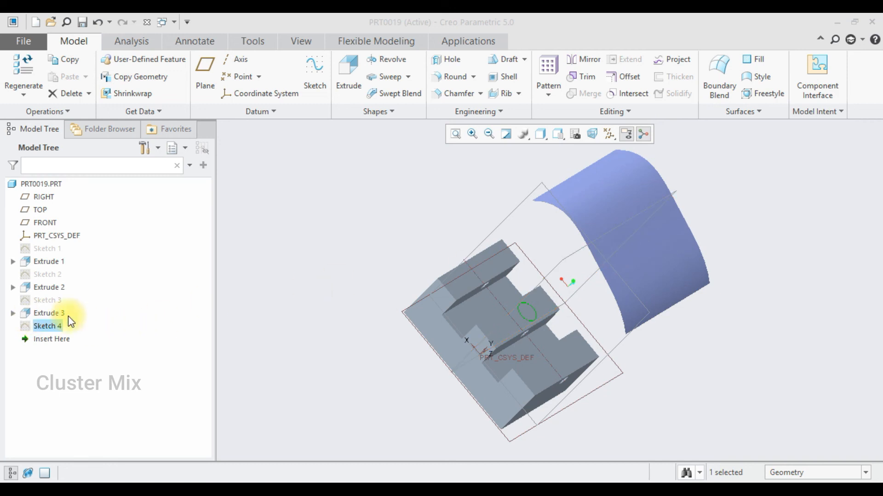
Extrude Sketch 4 as a surface that removes material, trimming the curved quilt with a depth of 923.20
{"action": "left_click", "coordinate": [347, 69]}
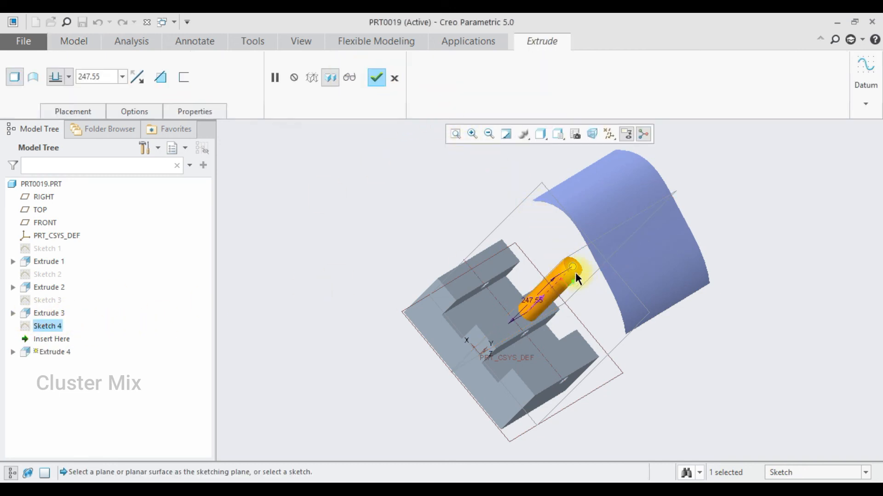
{"action": "left_click_drag", "start_coordinate": [576, 266], "coordinate": [574, 266]}
{"action": "left_click", "coordinate": [160, 77]}
{"action": "left_click", "coordinate": [35, 77]}
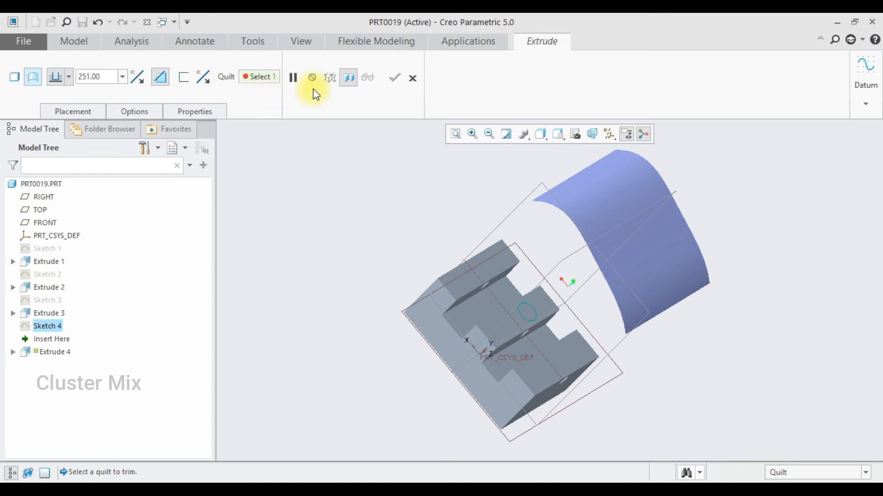
{"action": "left_click", "coordinate": [597, 187]}
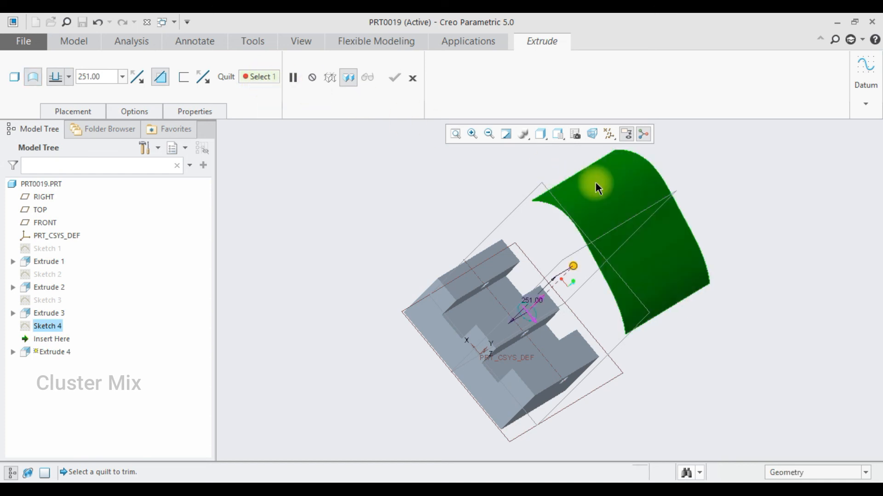
{"action": "left_click_drag", "start_coordinate": [578, 263], "coordinate": [735, 171]}
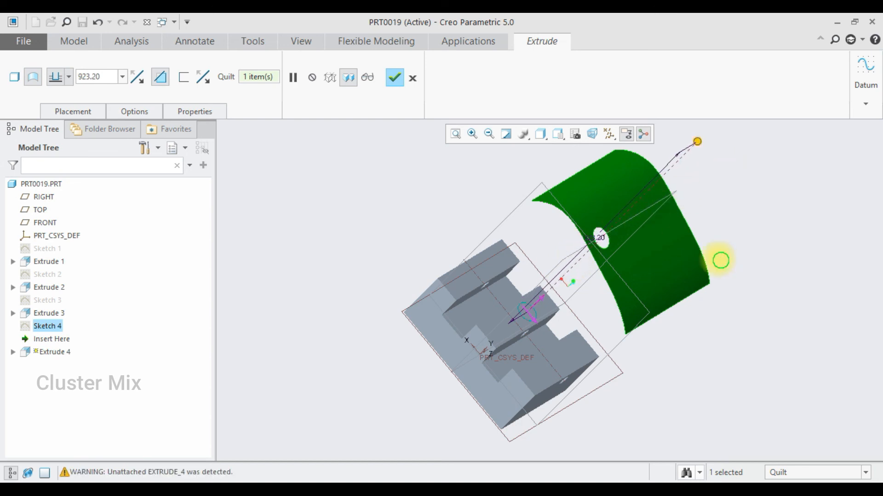
{"action": "scroll", "coordinate": [556, 241], "scroll_direction": "down", "scroll_amount": 5}
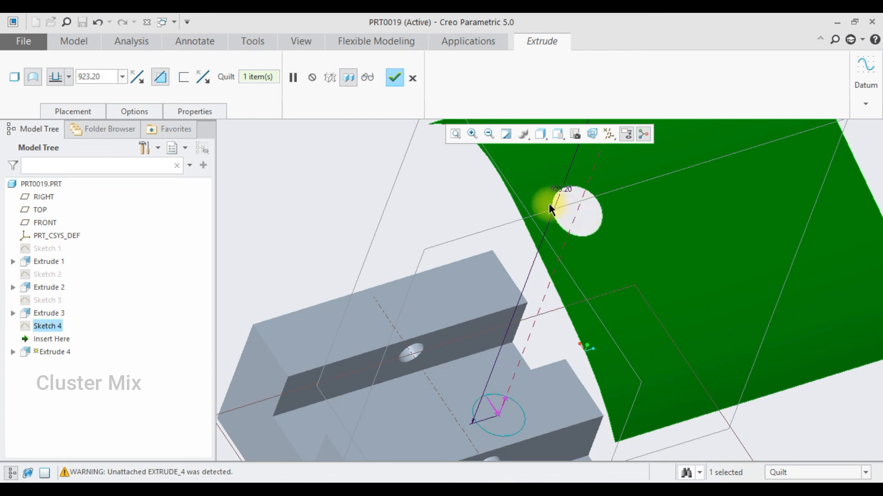
Thicken the sketch for the quilt trim with a thickness of 3 and complete the extrusion
{"action": "left_click", "coordinate": [187, 80]}
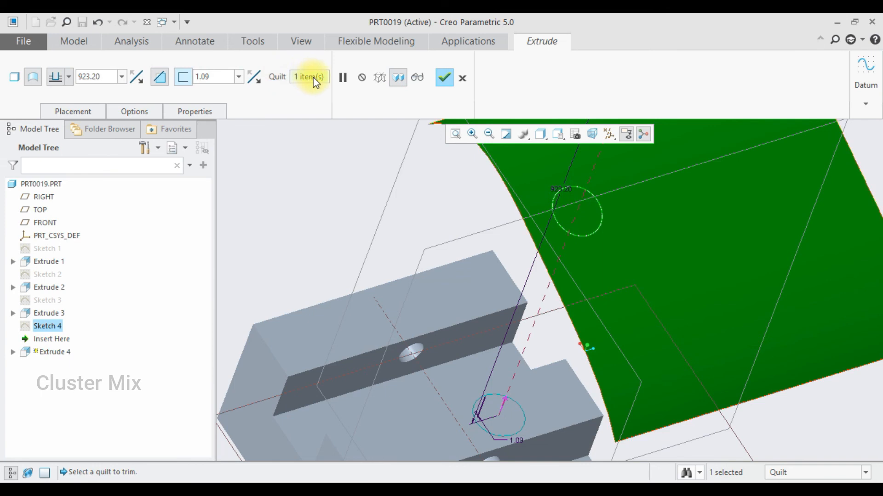
{"action": "left_click_drag", "start_coordinate": [216, 76], "coordinate": [189, 78]}
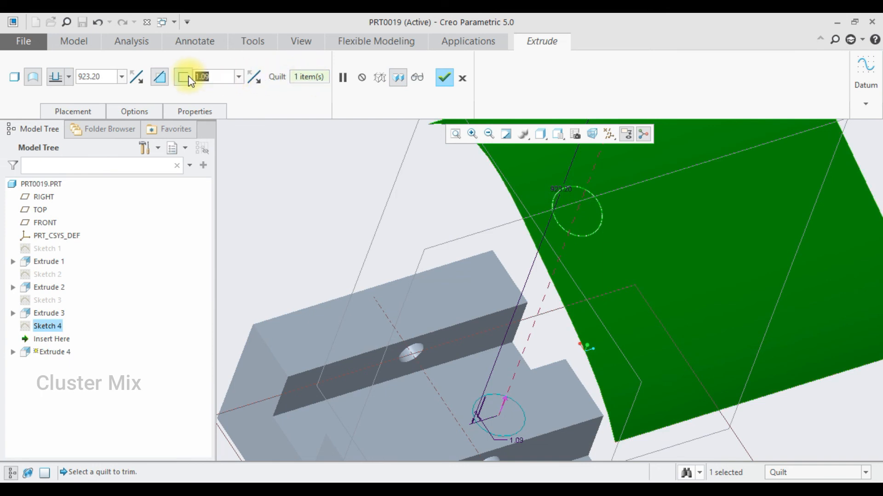
{"action": "type", "text": "3"}
{"action": "key", "text": "Return"}
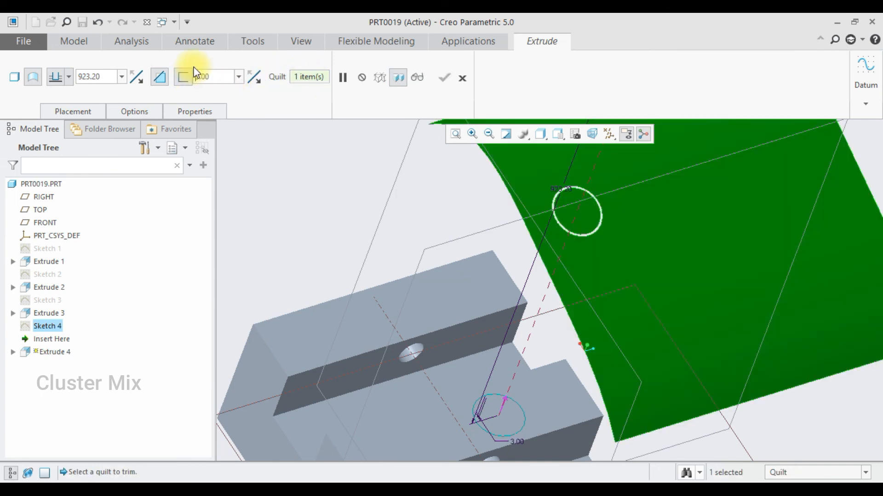
{"action": "left_click", "coordinate": [444, 78]}
{"action": "scroll", "coordinate": [602, 207], "scroll_direction": "up", "scroll_amount": 5}
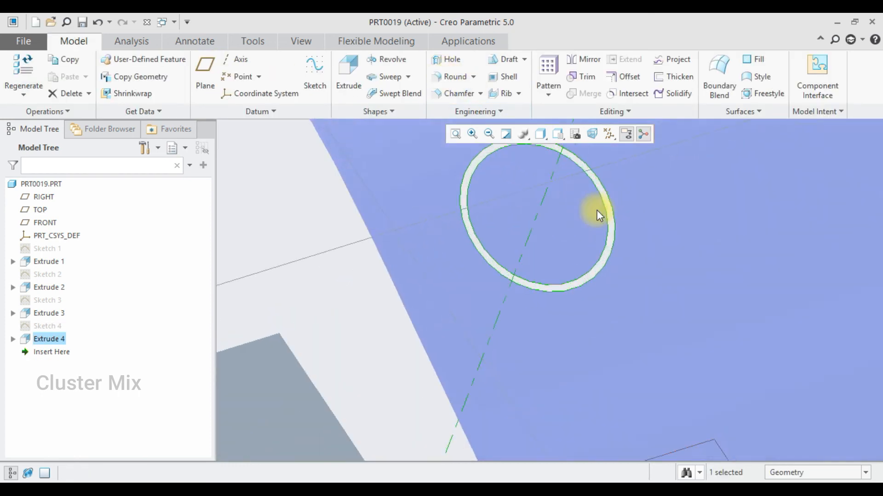